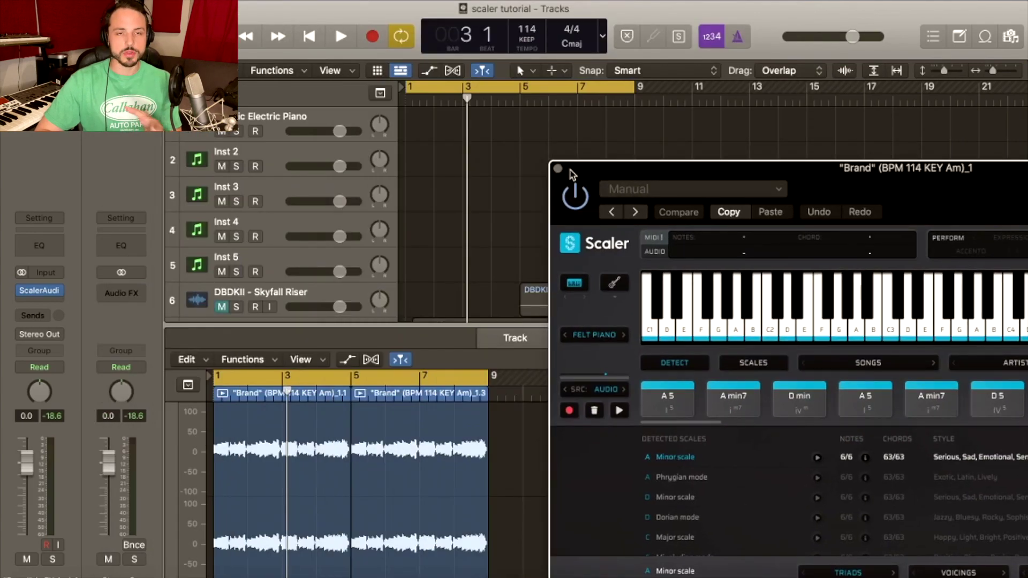
Select the Inst 2 track and load Plugin Boutique's Scaler 2 as its stereo instrument.
click(555, 170)
scroll(466, 229, down, 3)
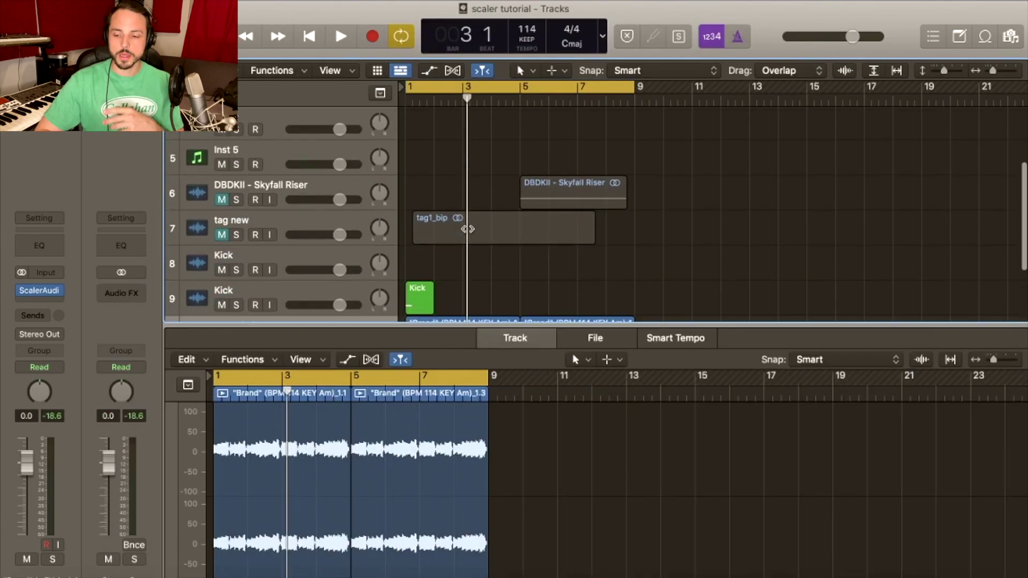
scroll(466, 229, up, 3)
click(220, 152)
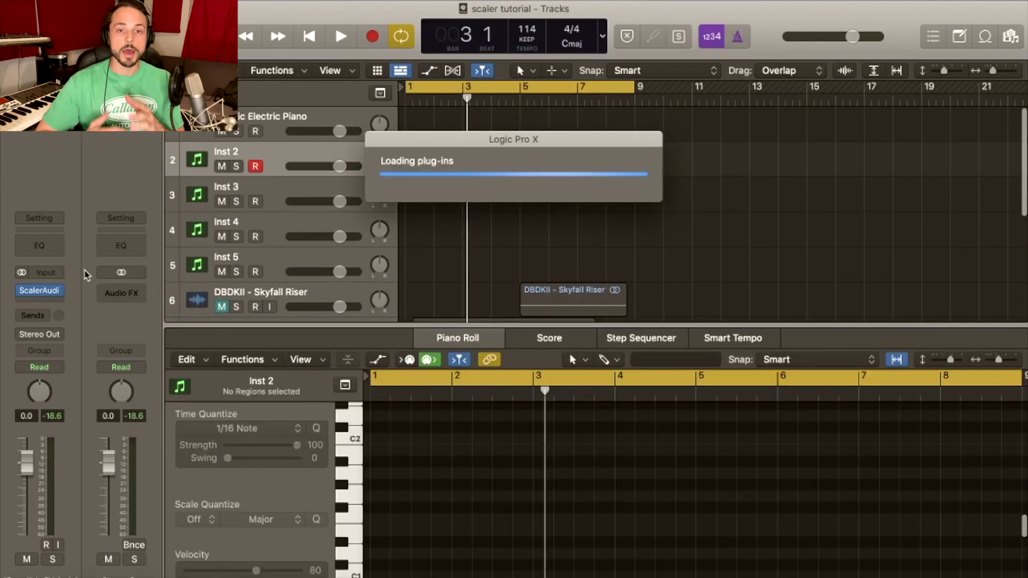
click(57, 256)
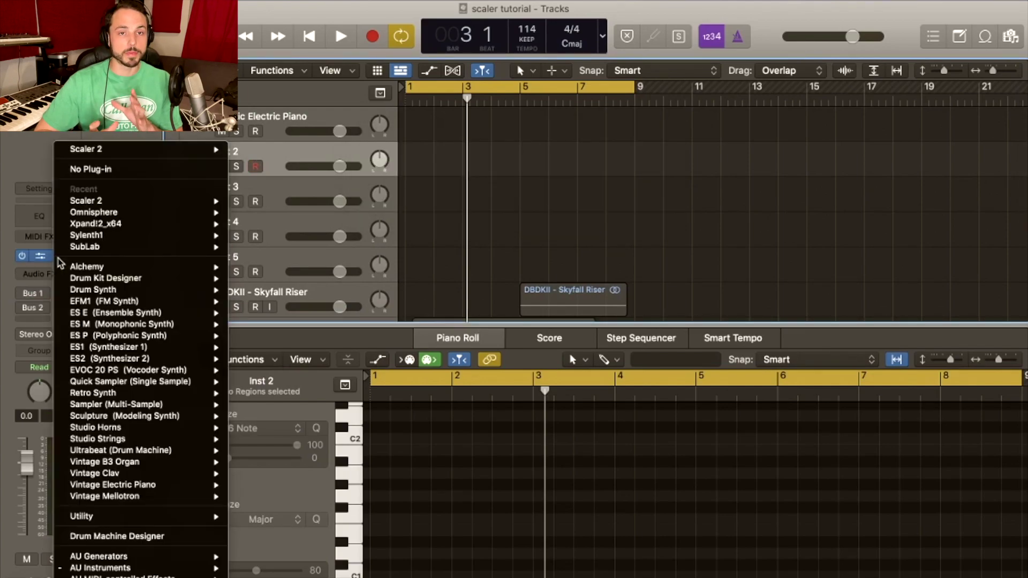
mouse_move(110, 568)
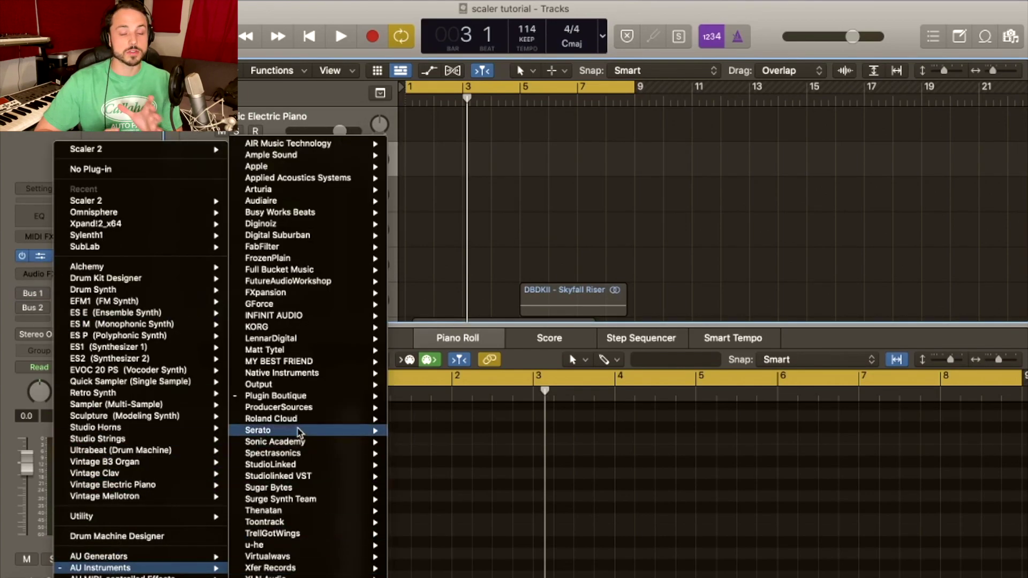
mouse_move(300, 396)
mouse_move(407, 397)
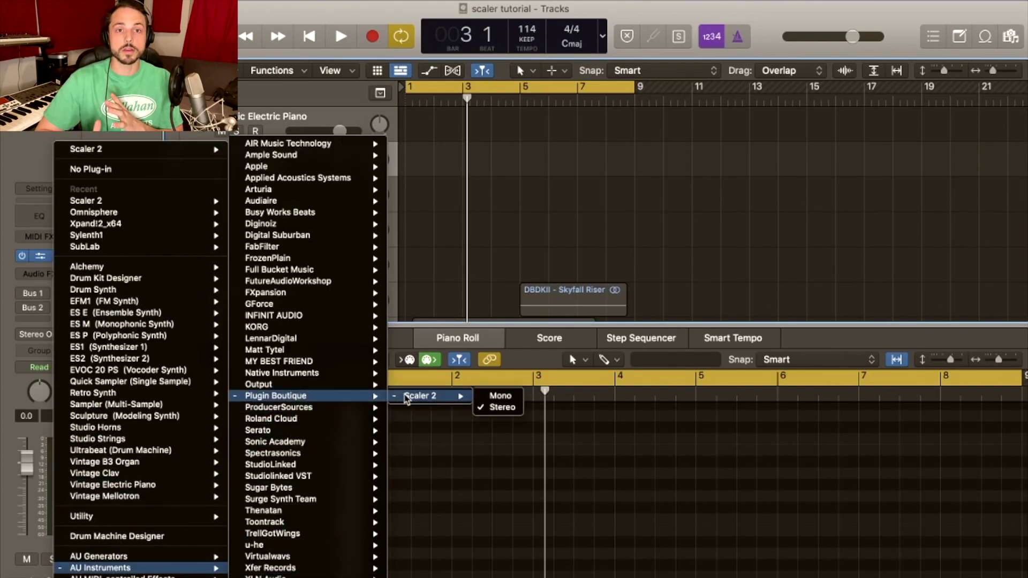
click(490, 410)
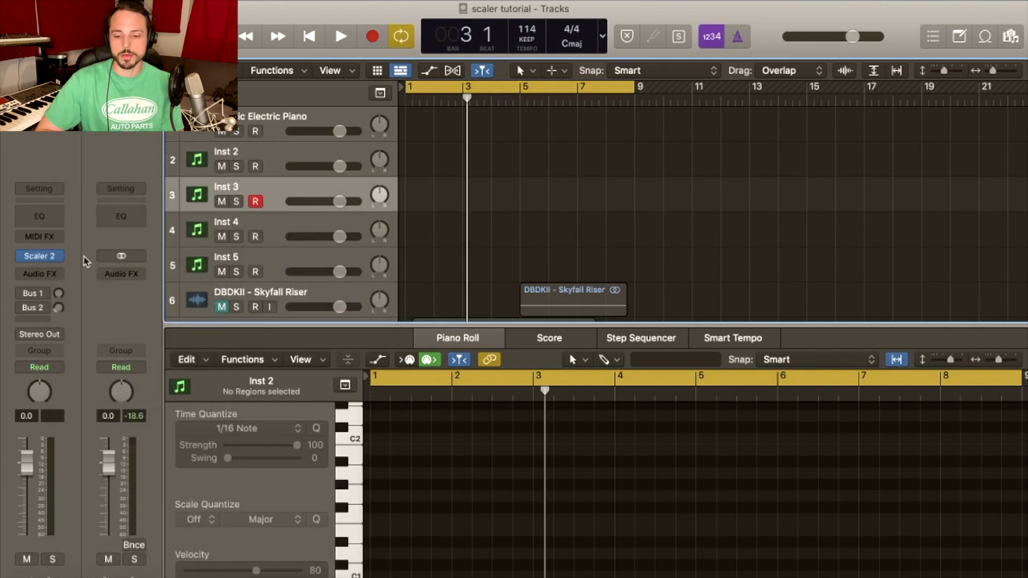
Load the stereo version of Plugin Boutique's Scaler 2 as the instrument on the Inst 3 track.
click(56, 257)
mouse_move(107, 568)
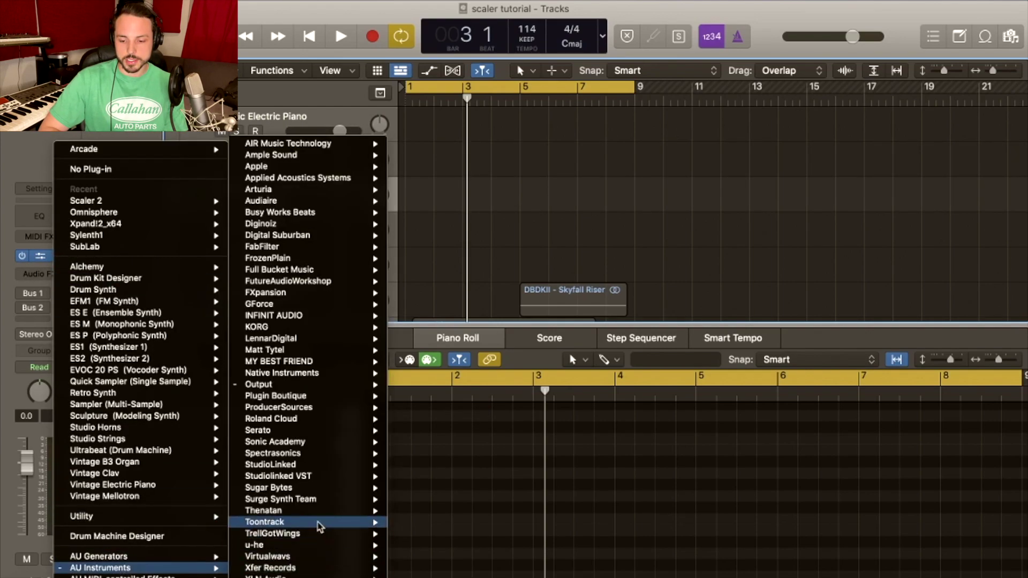
mouse_move(276, 395)
mouse_move(425, 396)
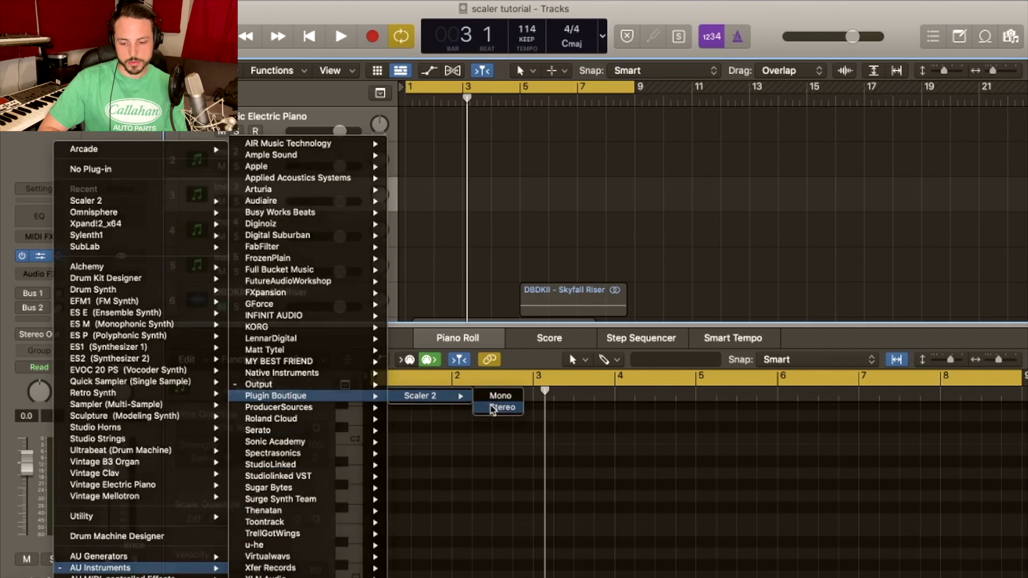
click(496, 408)
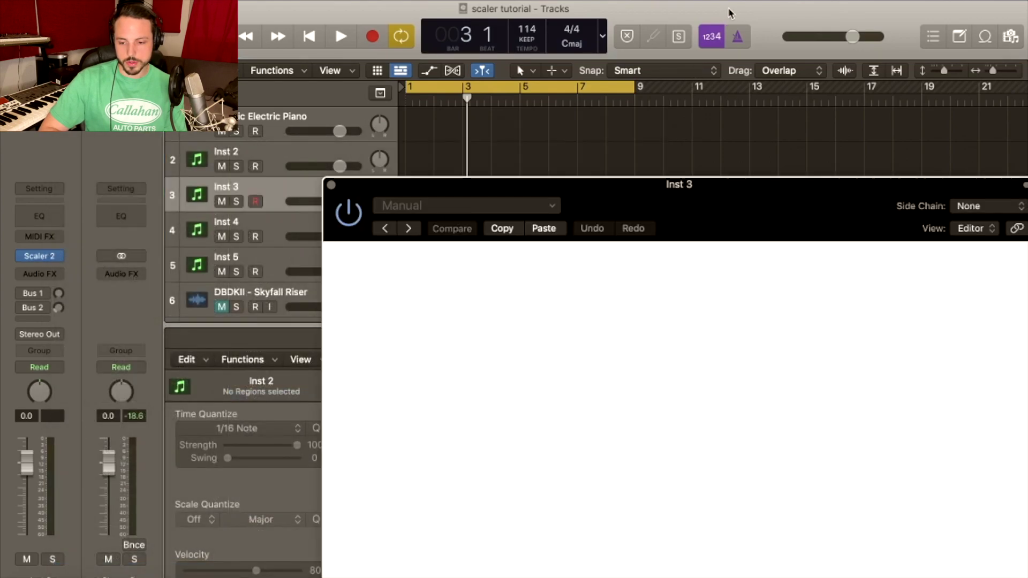
Open the "chords stuff" desktop folder and arrange its window and the Scaler window to expose the tracks.
drag(729, 10, 733, 53)
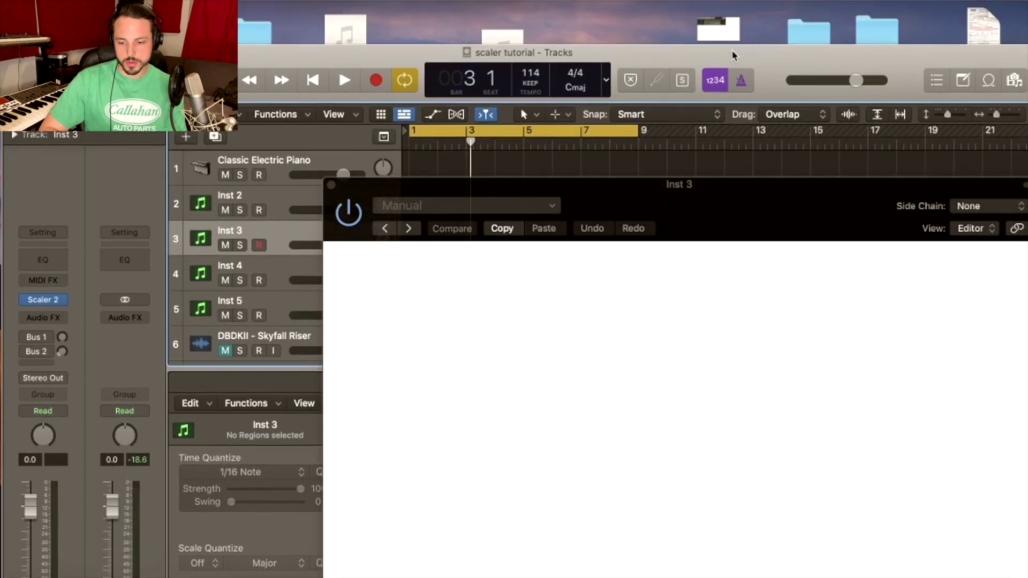
double_click(795, 27)
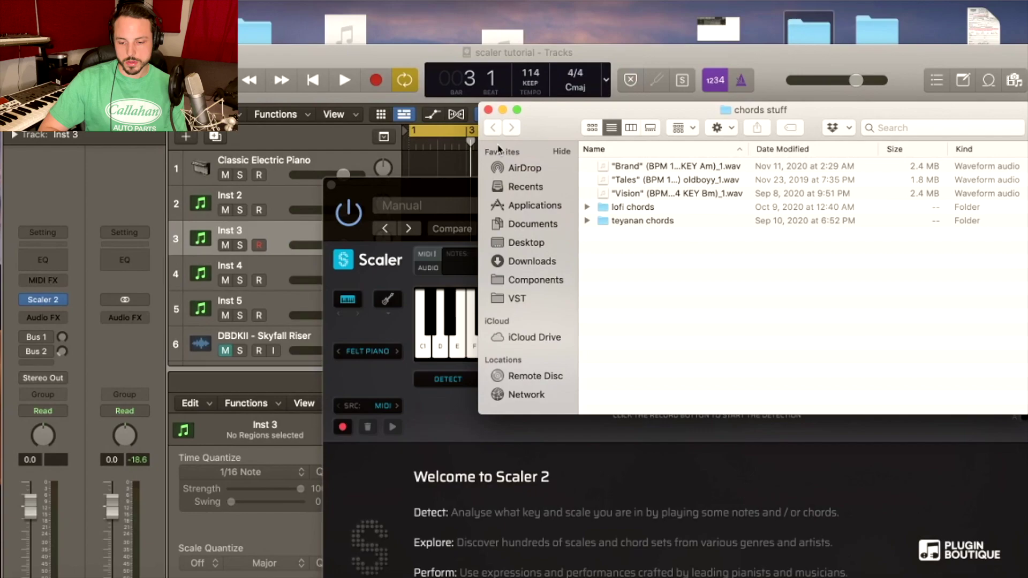
drag(461, 188, 443, 508)
drag(616, 110, 735, 110)
scroll(475, 368, down, 1)
scroll(475, 368, down, 3)
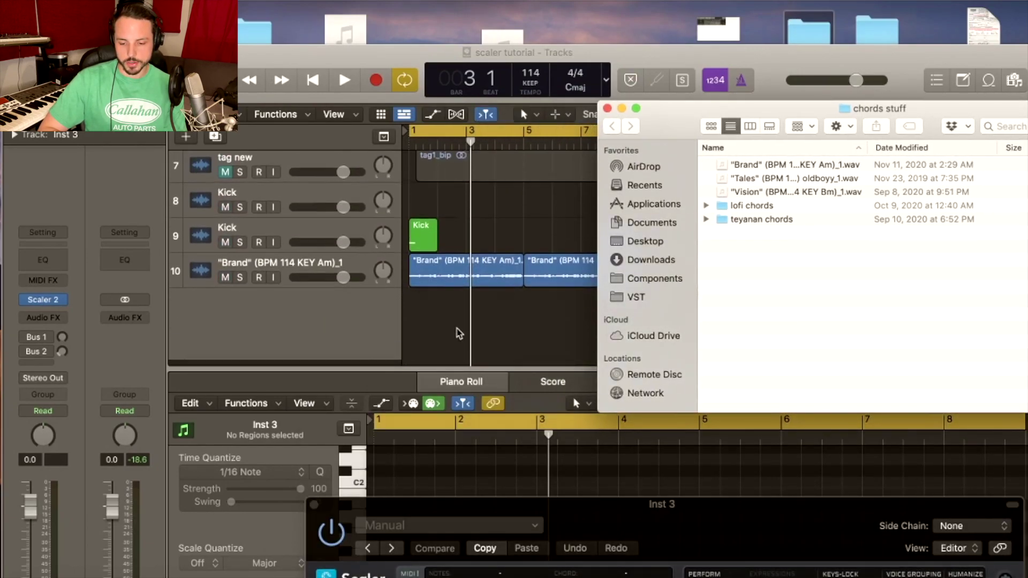
Bring the tracks forward, then reopen the "chords stuff" folder and move the Scaler window clear of it.
click(506, 239)
scroll(569, 259, up, 5)
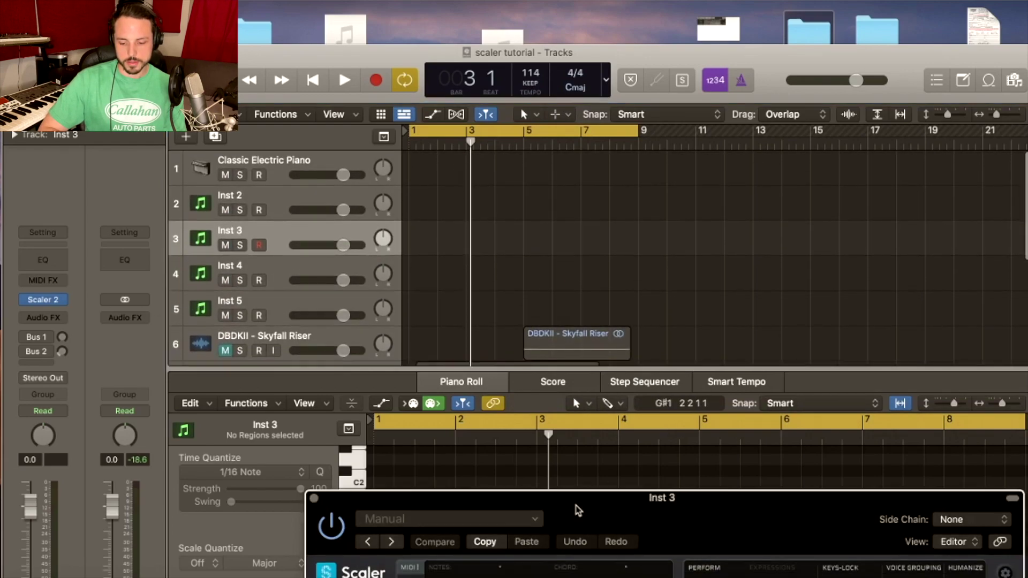
drag(574, 510, 420, 129)
double_click(803, 40)
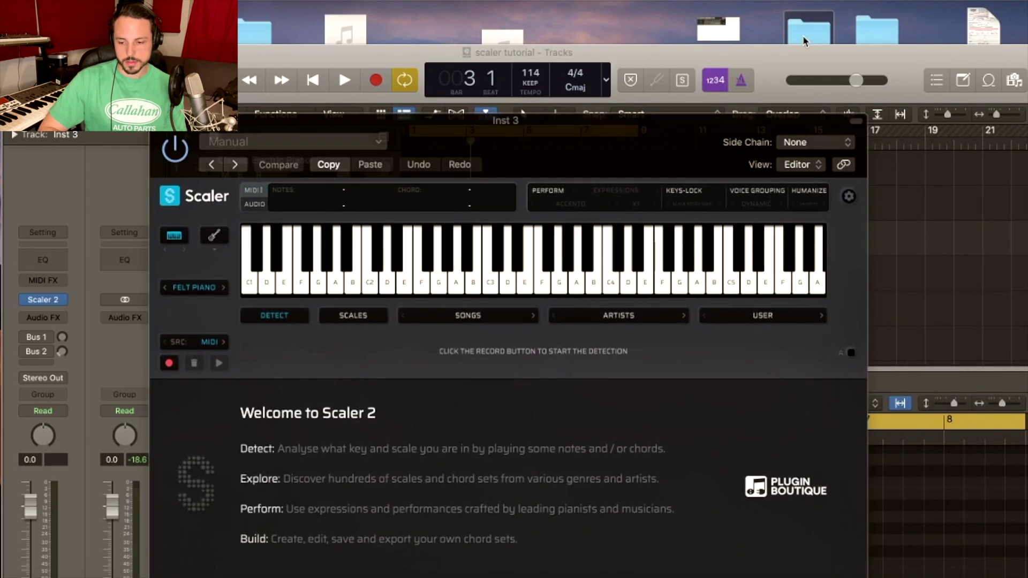
key(space)
drag(546, 140, 625, 306)
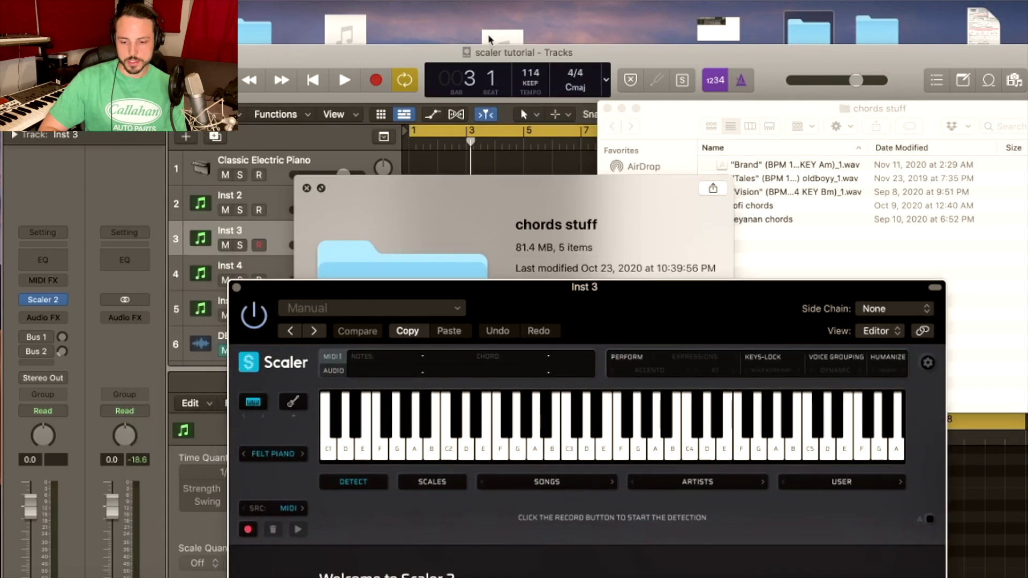
Play the arrangement from the beginning with the Inst 3 Scaler window in view.
click(489, 52)
key(space)
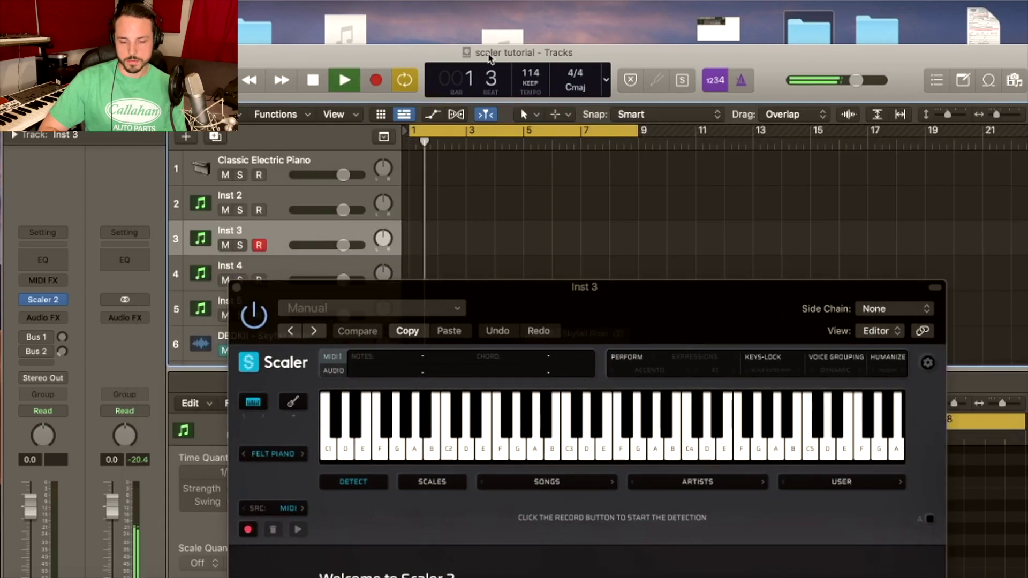
click(764, 335)
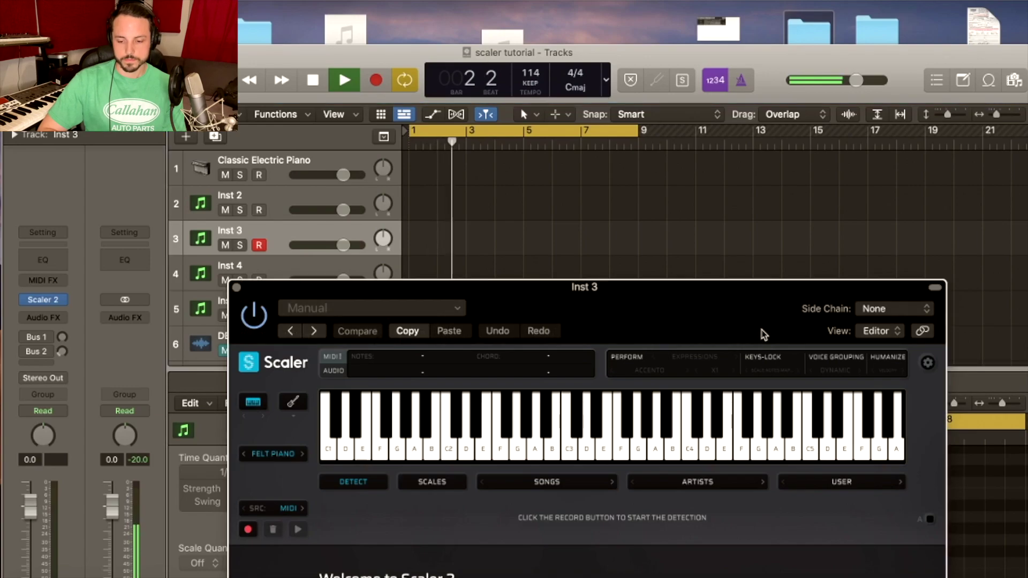
drag(764, 335, 621, 16)
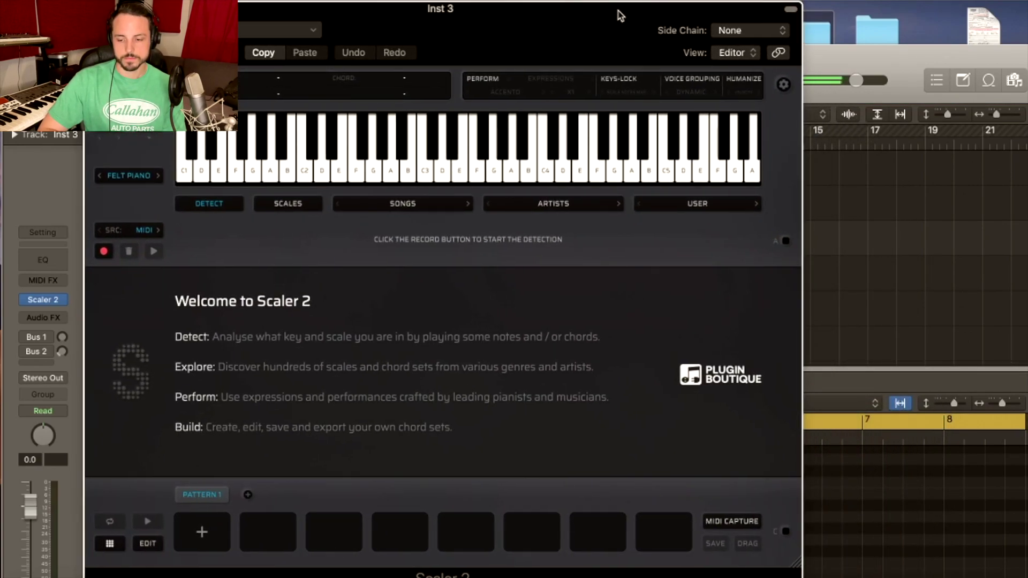
Uncover the "chords stuff" folder from behind the Scaler window and close the folder's preview.
double_click(810, 27)
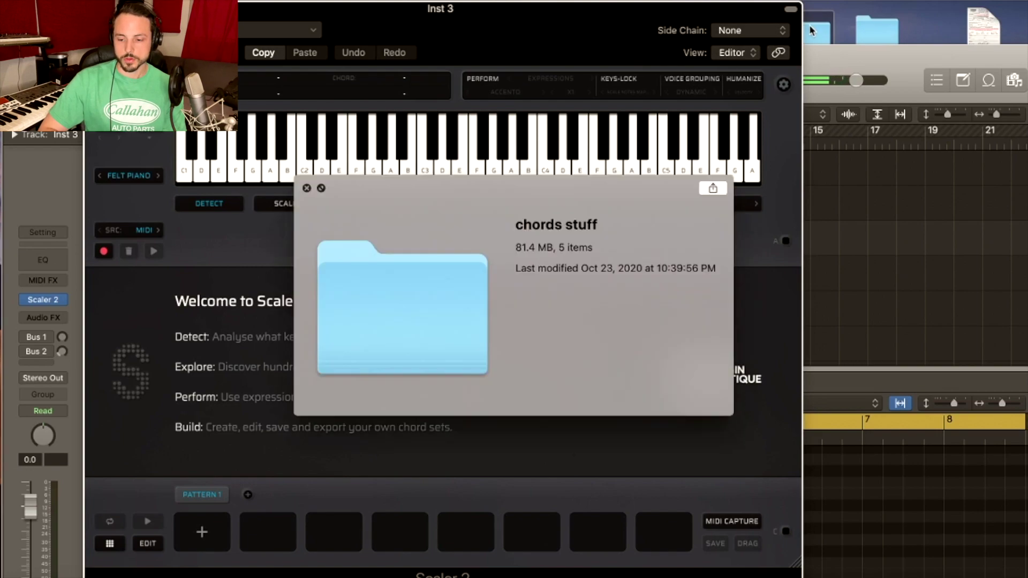
drag(433, 11, 877, 485)
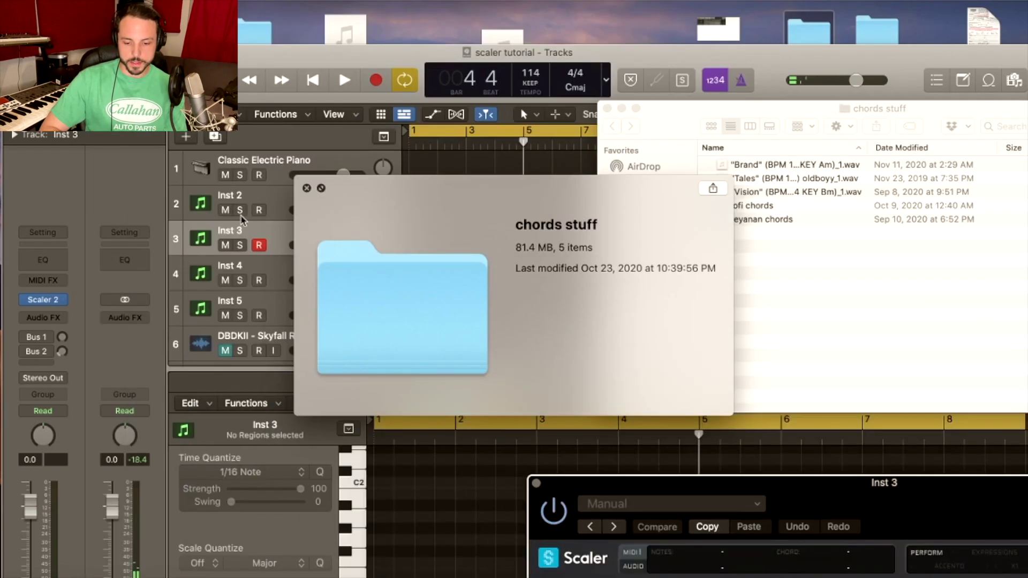
click(306, 188)
Clear the detected chords in ScalerAudio on the "Brand" track and record a new detection from playback.
scroll(303, 322, down, 5)
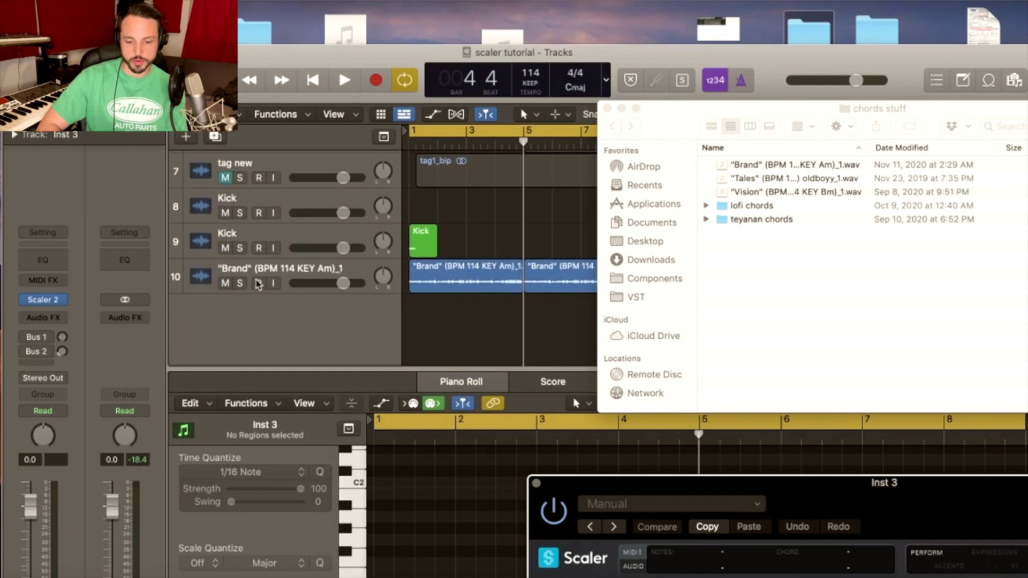
click(243, 270)
click(42, 336)
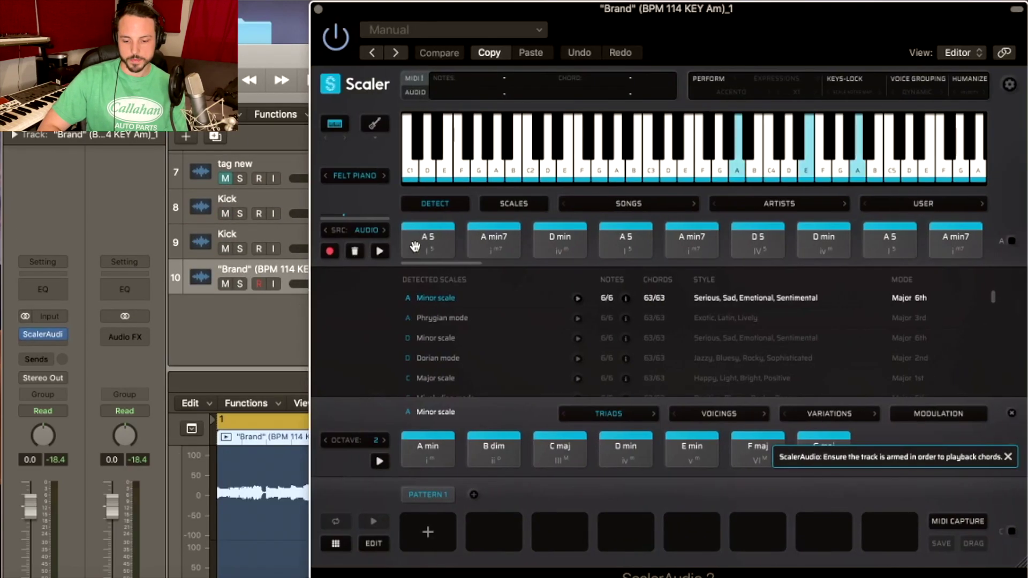
click(356, 253)
click(331, 251)
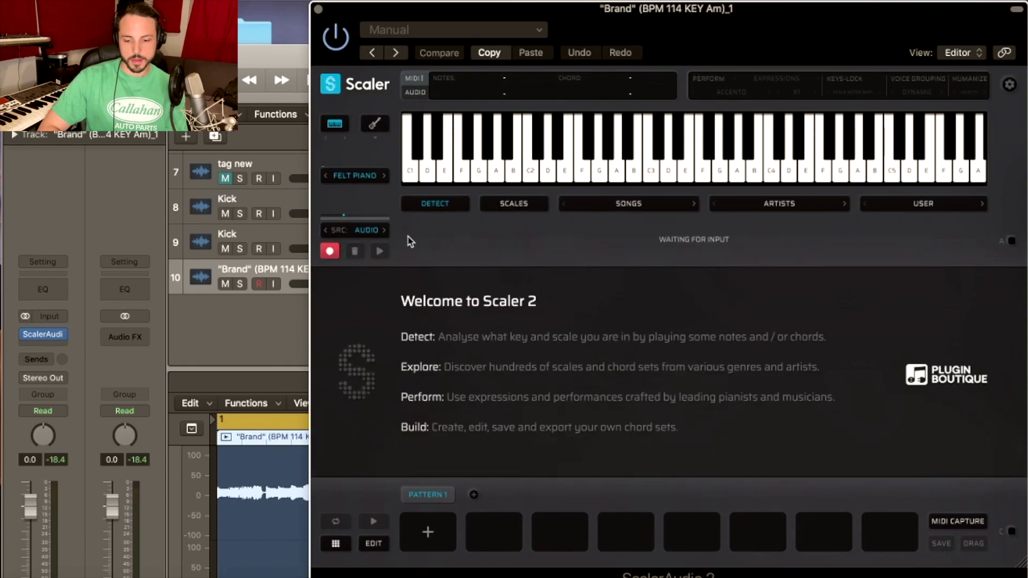
key(space)
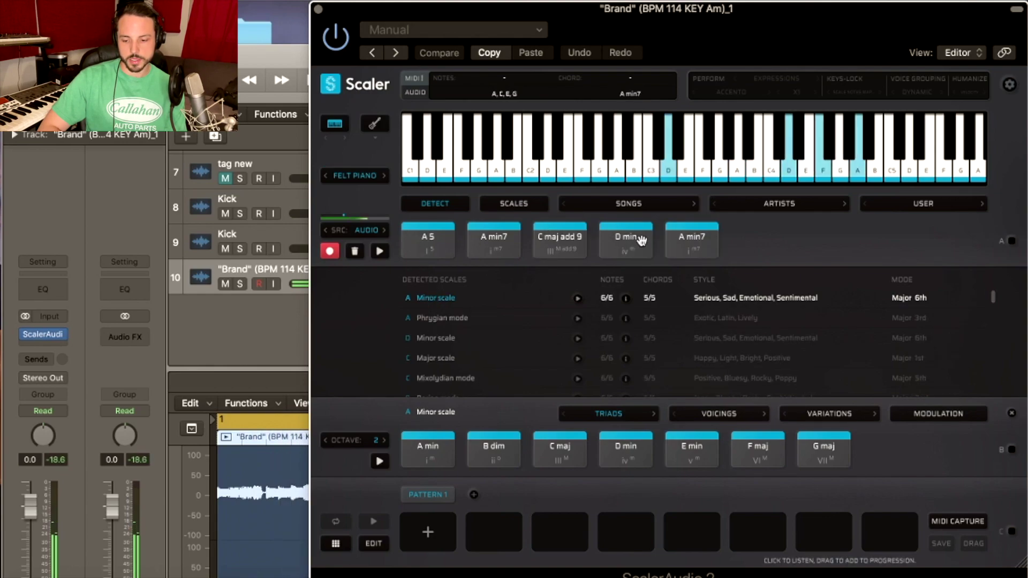
click(318, 10)
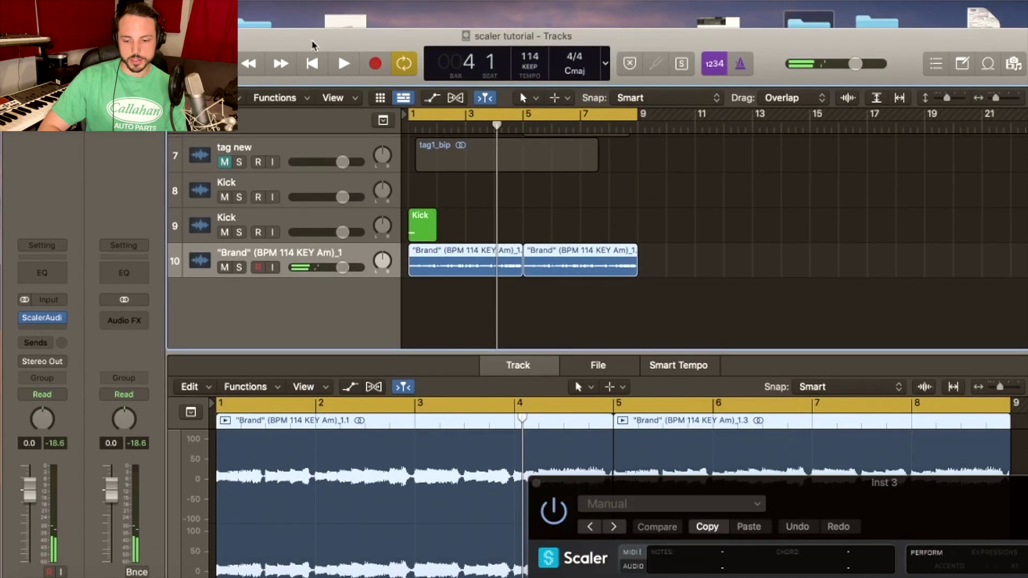
Select the Inst 3 track and bring up its Scaler 2 window, leaving room for the folder.
scroll(500, 308, up, 5)
click(211, 185)
click(214, 220)
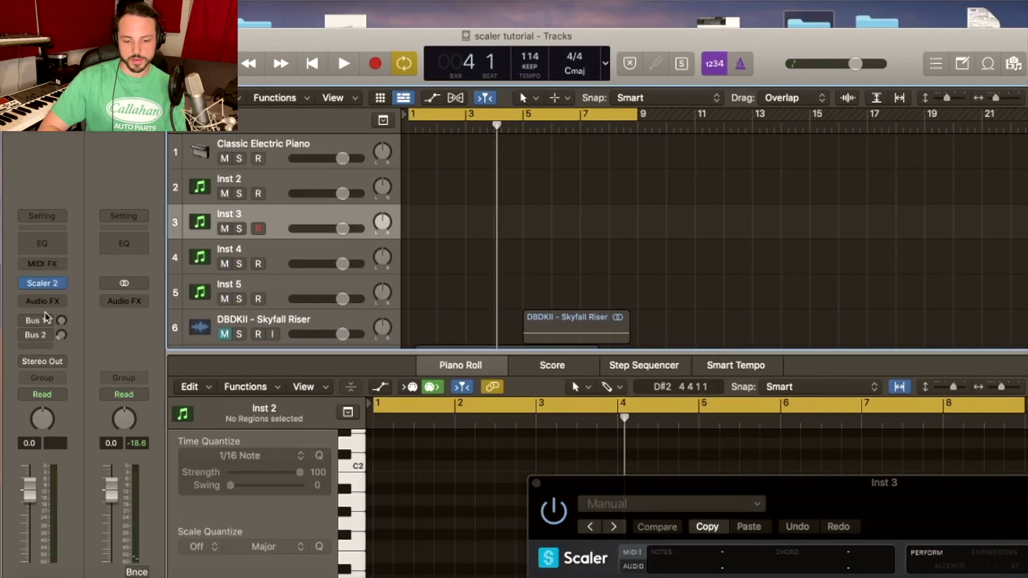
click(37, 282)
drag(863, 484, 242, 21)
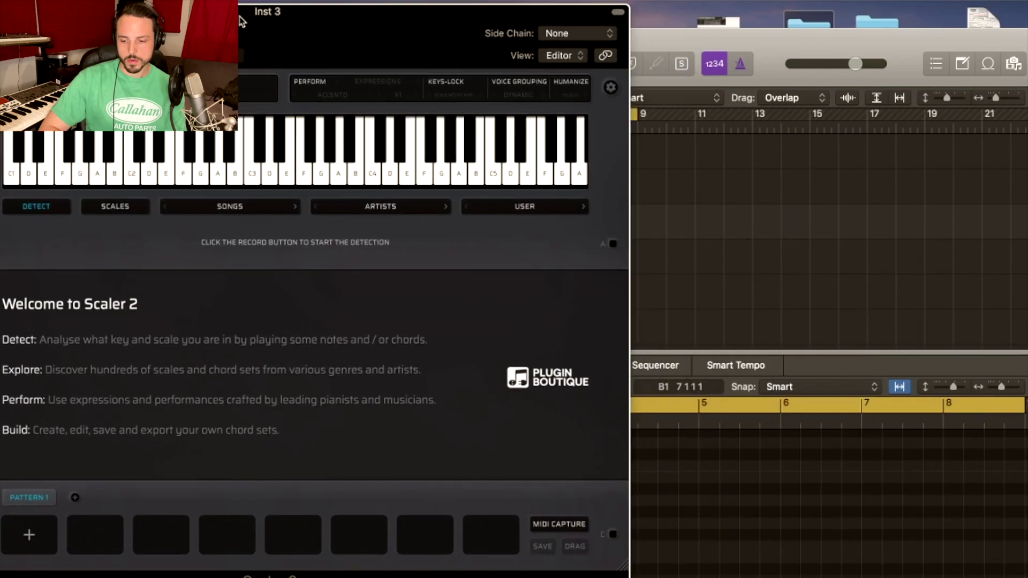
Import the "Brand" (BPM 114 KEY Am)_1.wav file from "chords stuff" into Scaler 2, accepting replacement of the current detection.
double_click(806, 22)
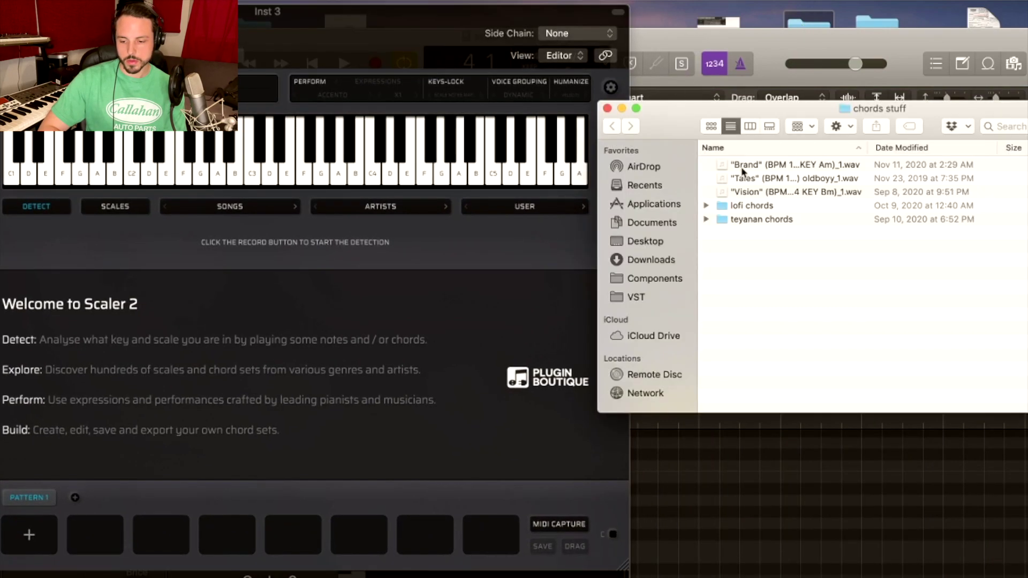
drag(742, 171, 241, 243)
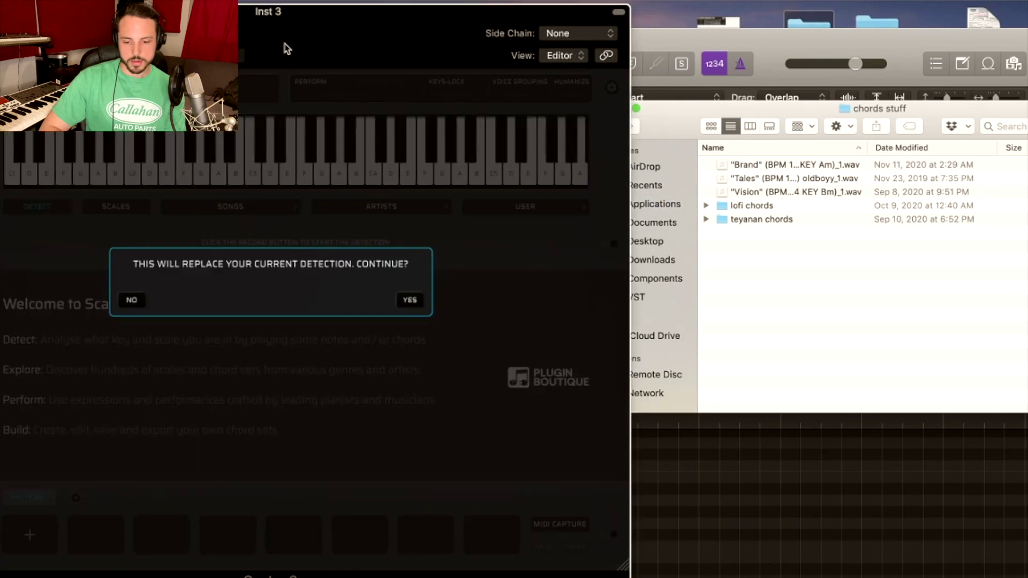
drag(288, 48, 423, 45)
click(546, 297)
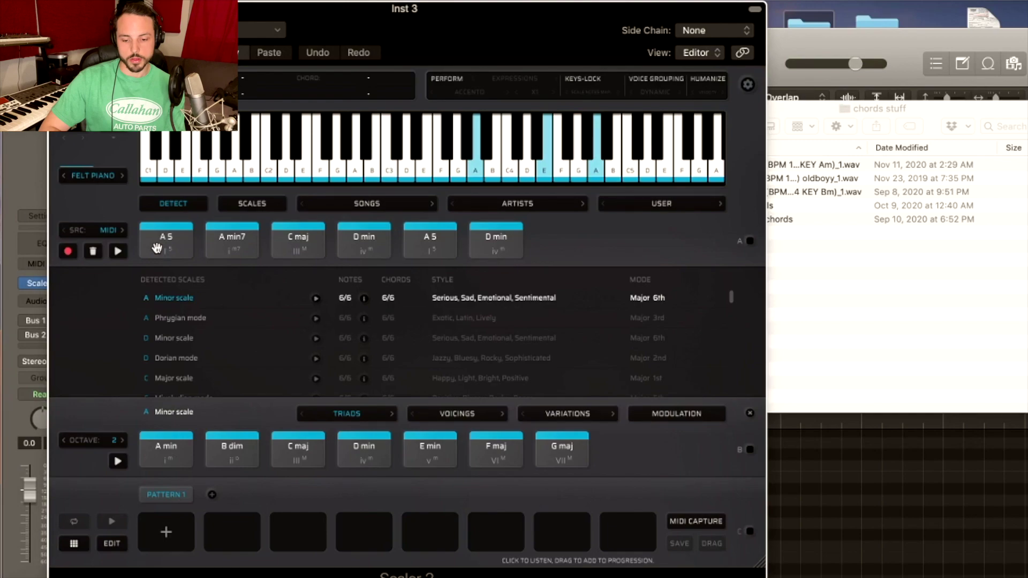
Audition the A min triad and compare it with the detected A 5 chord.
click(161, 447)
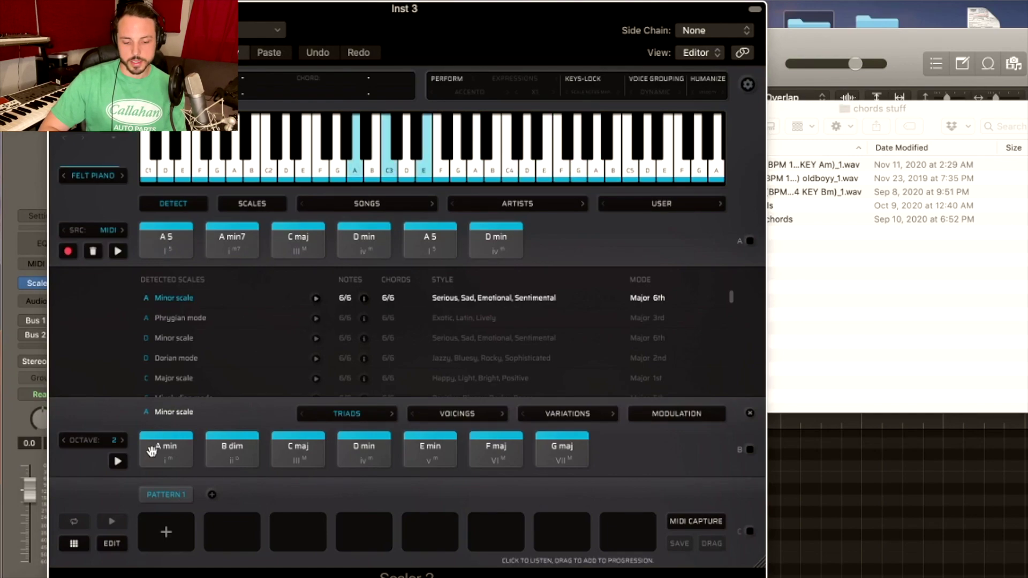
click(160, 443)
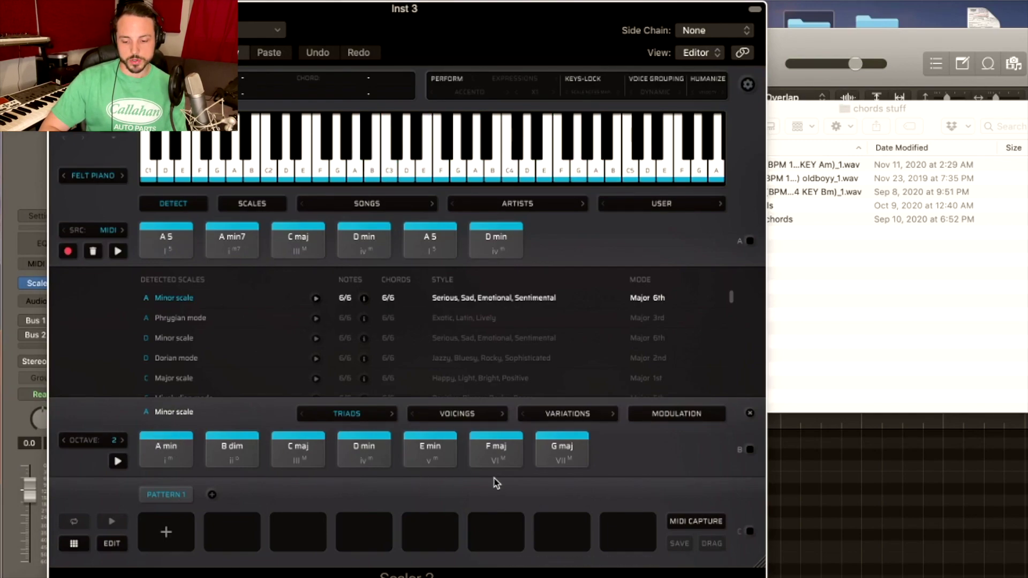
click(170, 235)
click(168, 239)
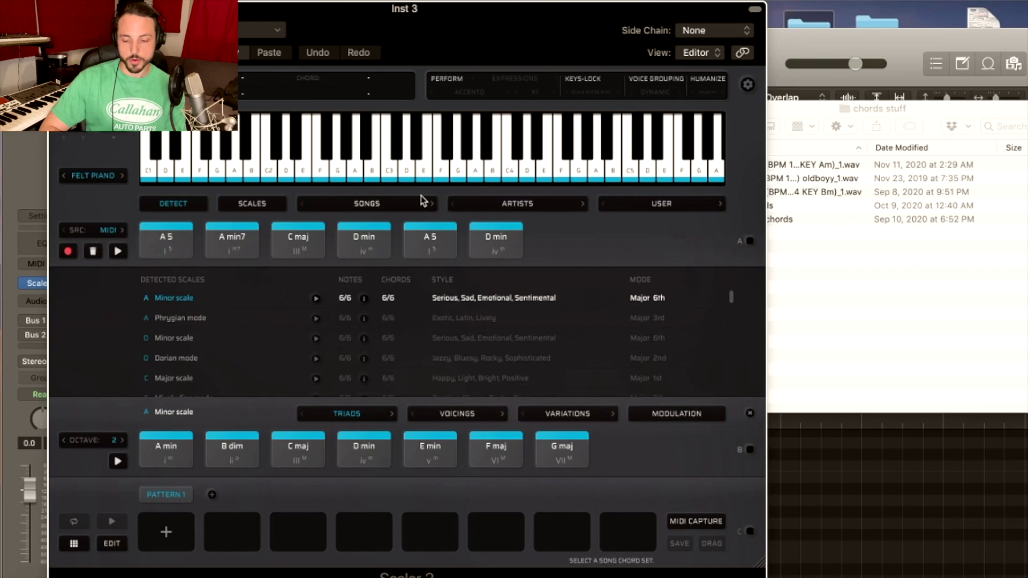
Move the Scaler window beside the tracks and audition the detected chords, starting with A 5.
drag(420, 15, 933, 15)
drag(637, 11, 710, 11)
click(562, 202)
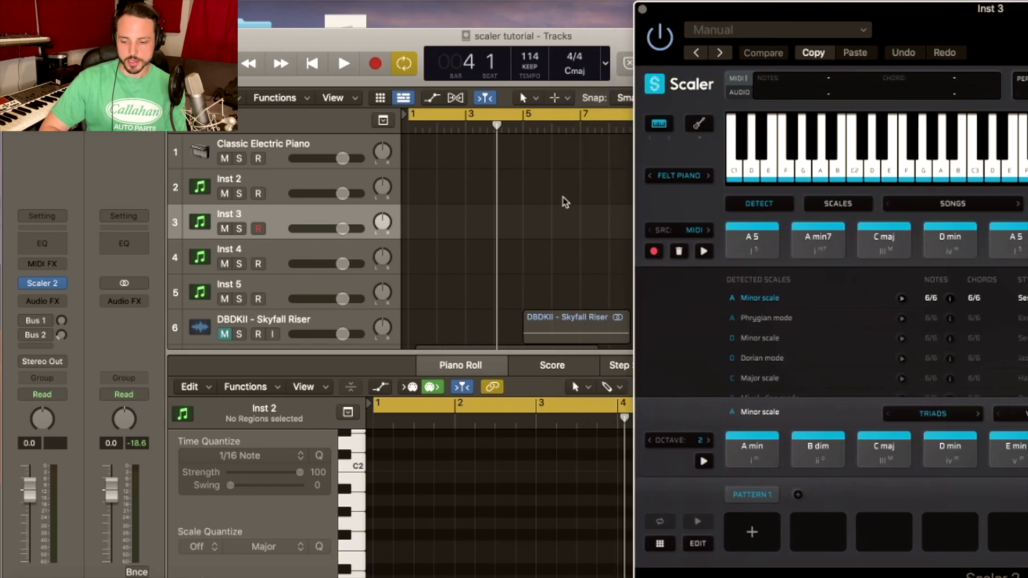
scroll(564, 200, down, 3)
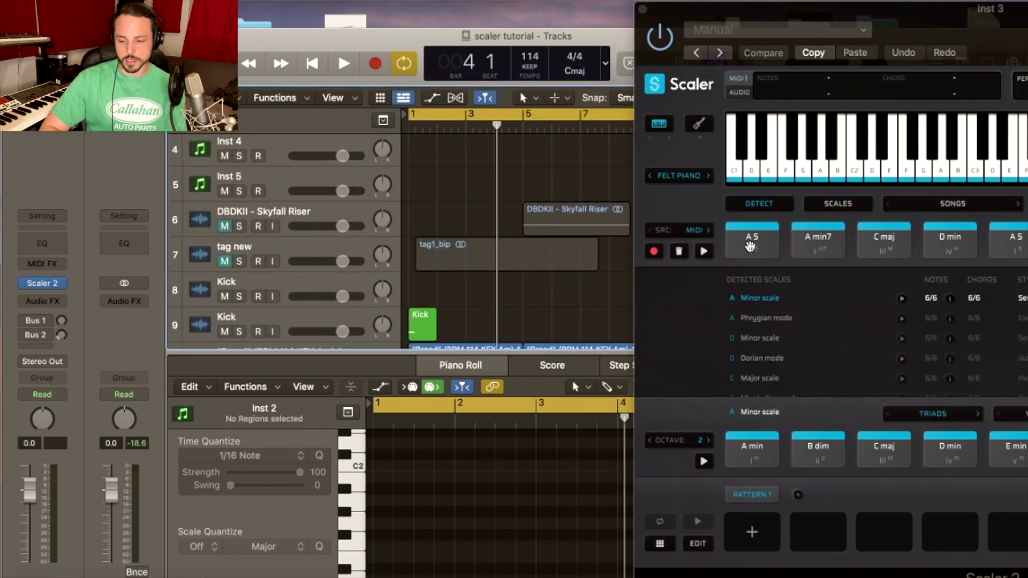
click(750, 247)
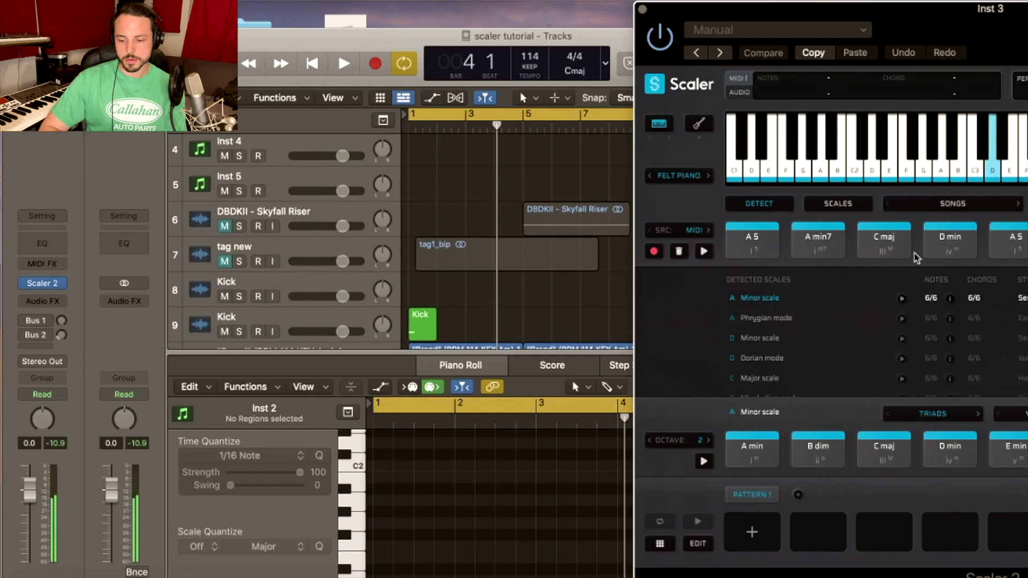
Play the arrangement and audition the detected C maj and D min chords.
key(space)
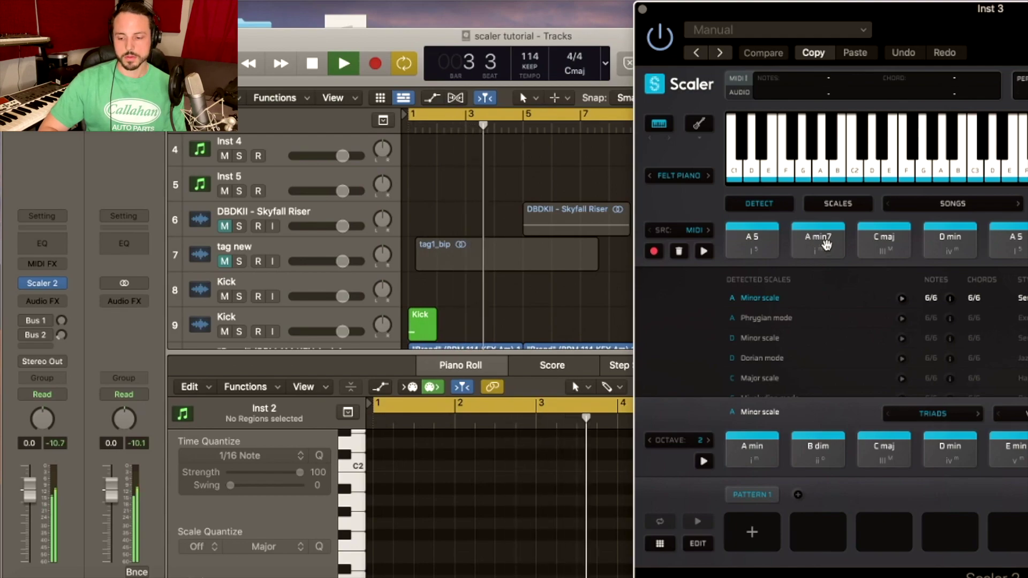
click(880, 234)
click(949, 239)
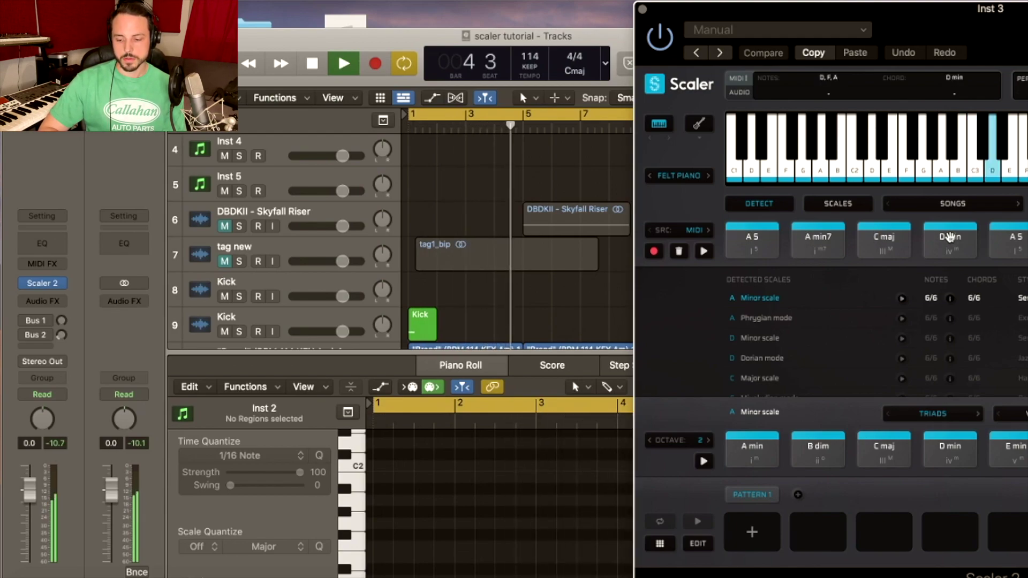
key(space)
Place the detected A 5, A min7, C maj and D min chords back to back on the Inst 3 track from bar 1.
scroll(508, 246, up, 5)
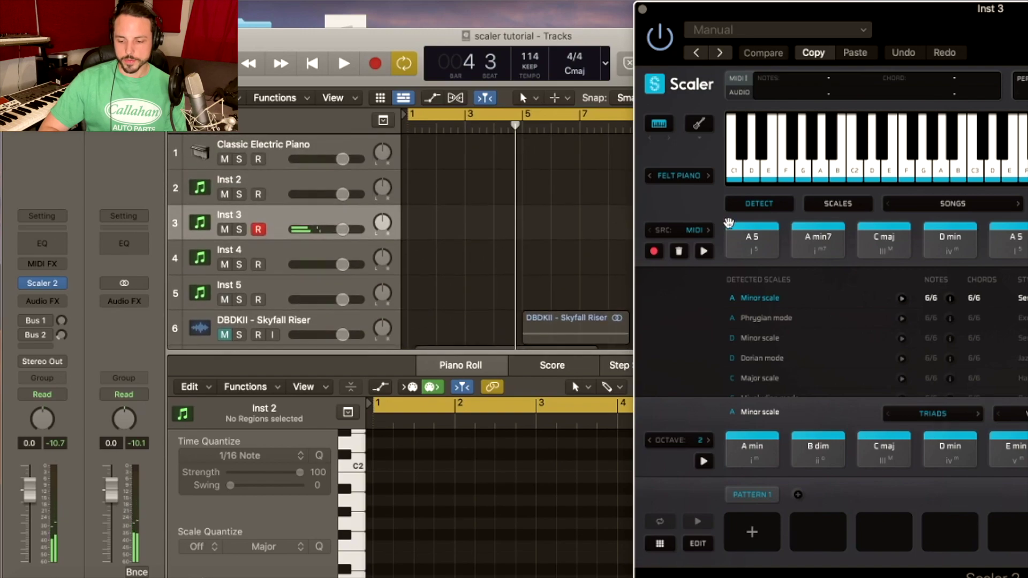
drag(755, 245, 410, 222)
drag(805, 220, 416, 224)
drag(884, 239, 442, 223)
drag(948, 248, 466, 220)
key(Delete)
drag(480, 222, 466, 224)
key(super+Right)
key(super+Right)
key(super+Right)
key(super+Right)
scroll(468, 225, down, 3)
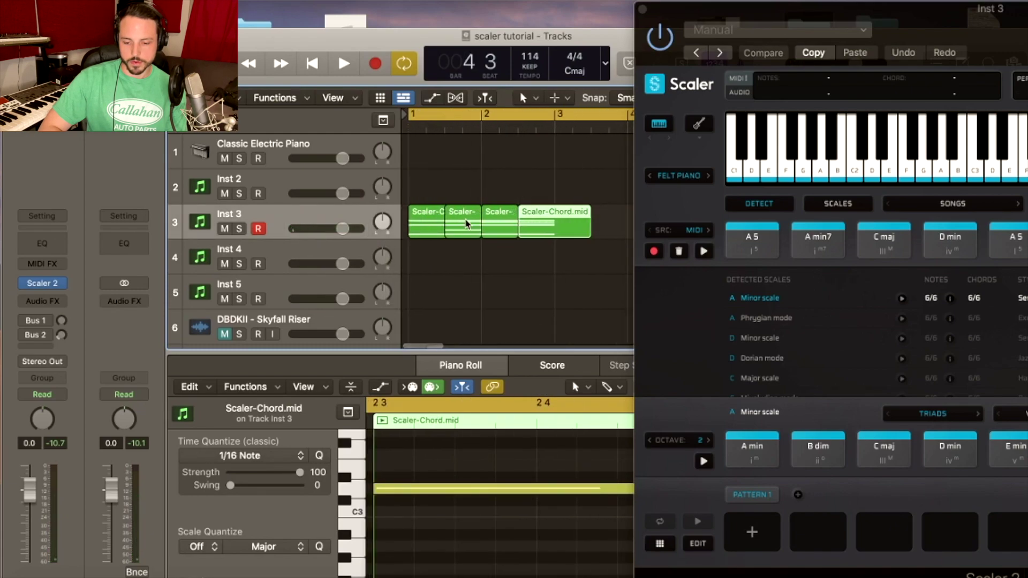
Play the progression, remove the excess of the last chord region beyond bar 3, and select all four chord regions.
key(space)
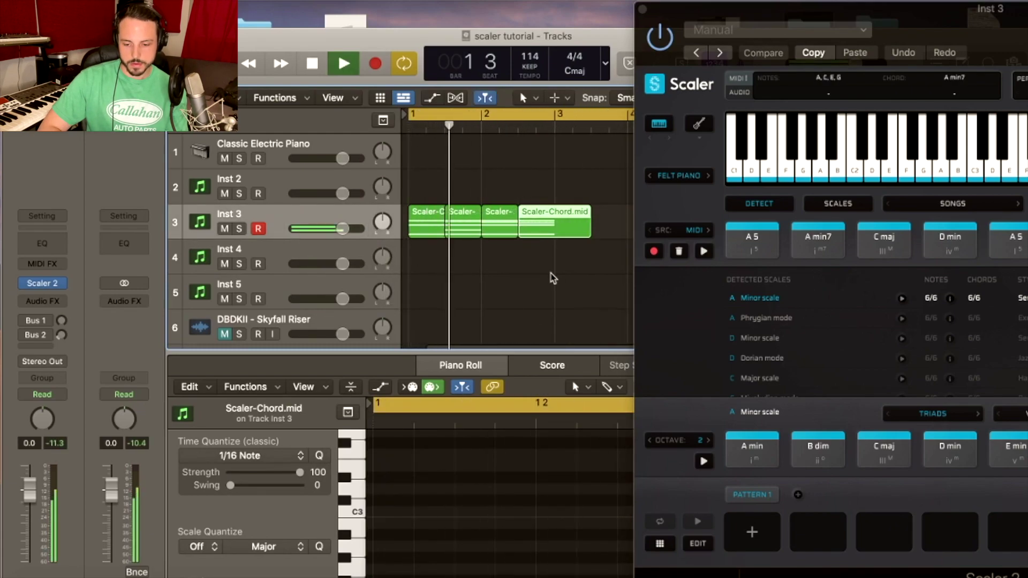
click(567, 229)
key(Delete)
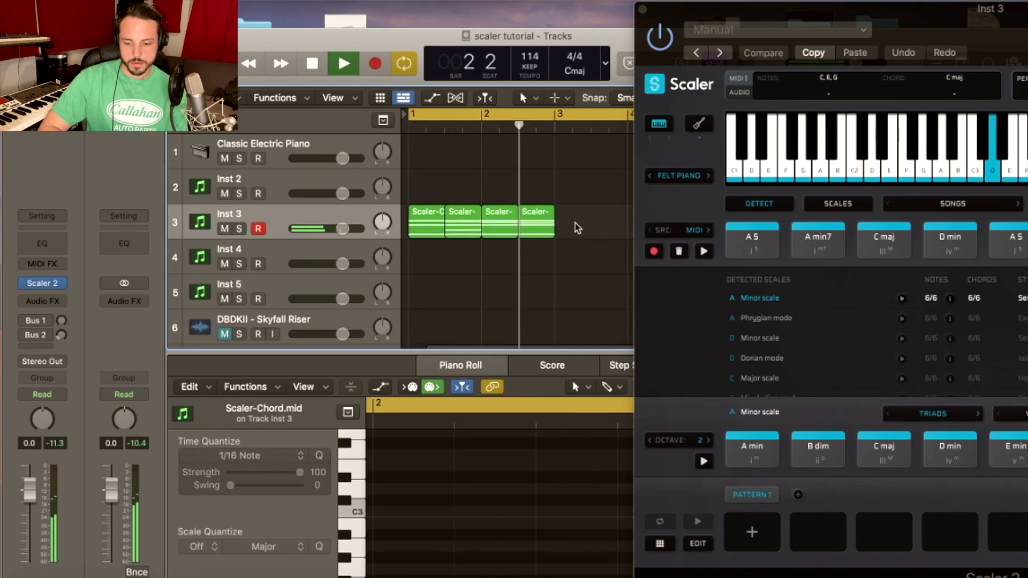
key(space)
drag(592, 225, 401, 221)
right_click(427, 222)
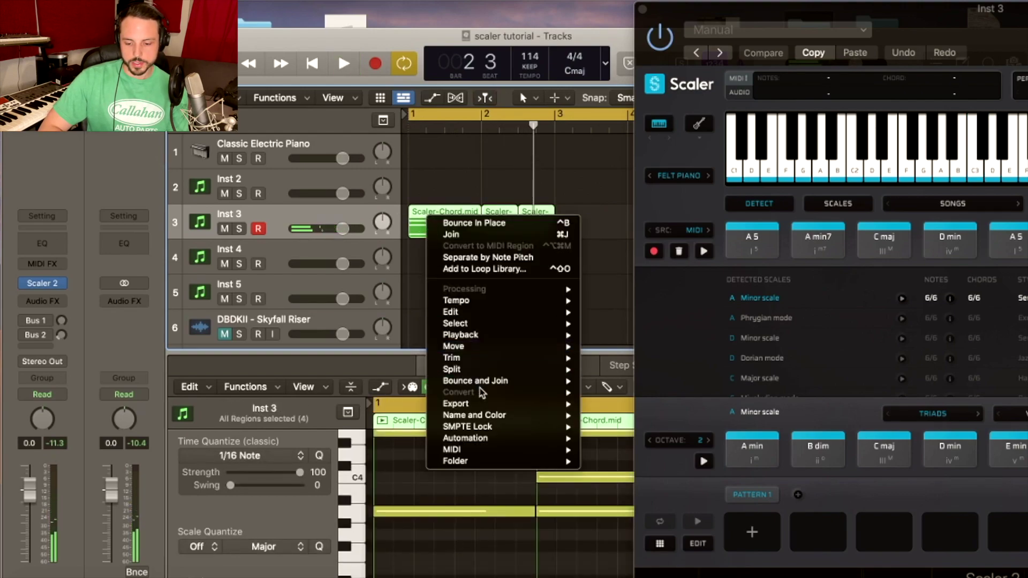
mouse_move(487, 383)
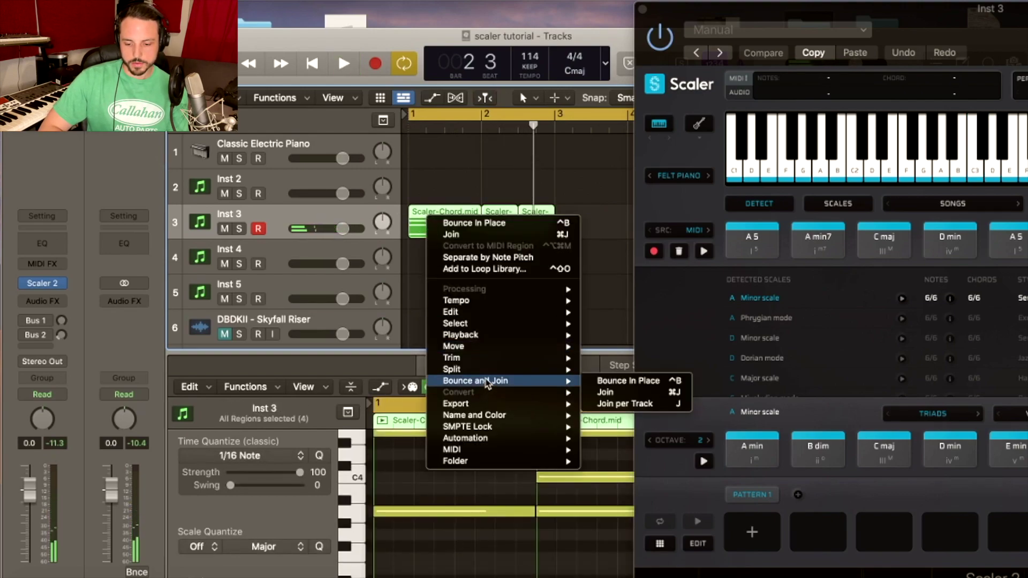
click(614, 382)
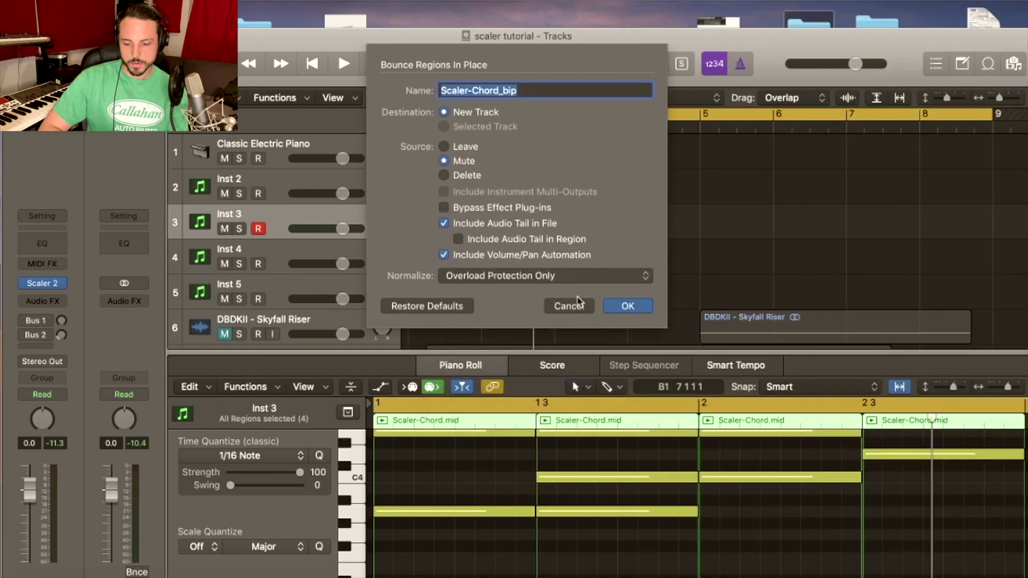
click(579, 302)
Join the four selected chord regions on Inst 3 into a single MIDI region.
right_click(424, 215)
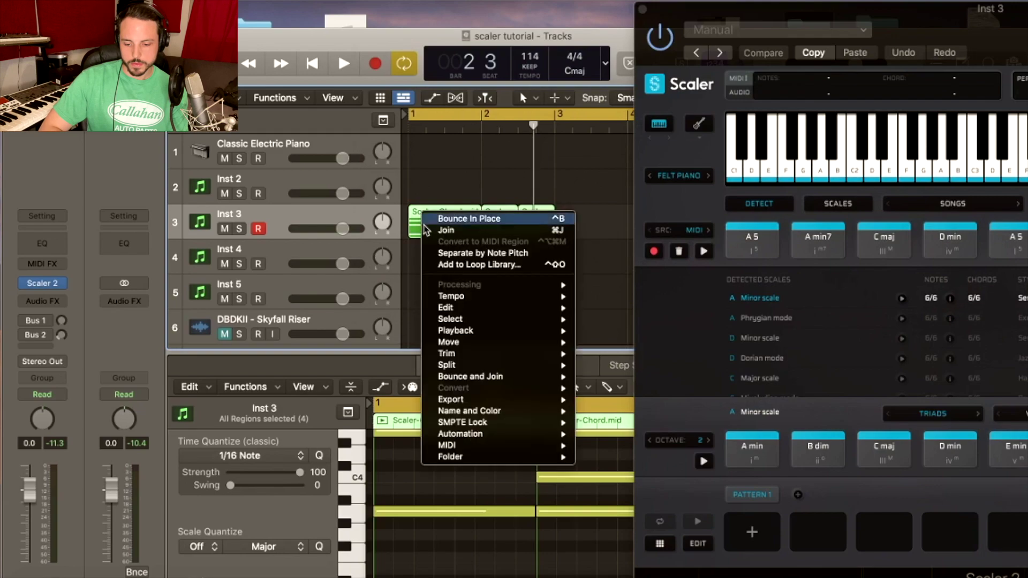
click(604, 400)
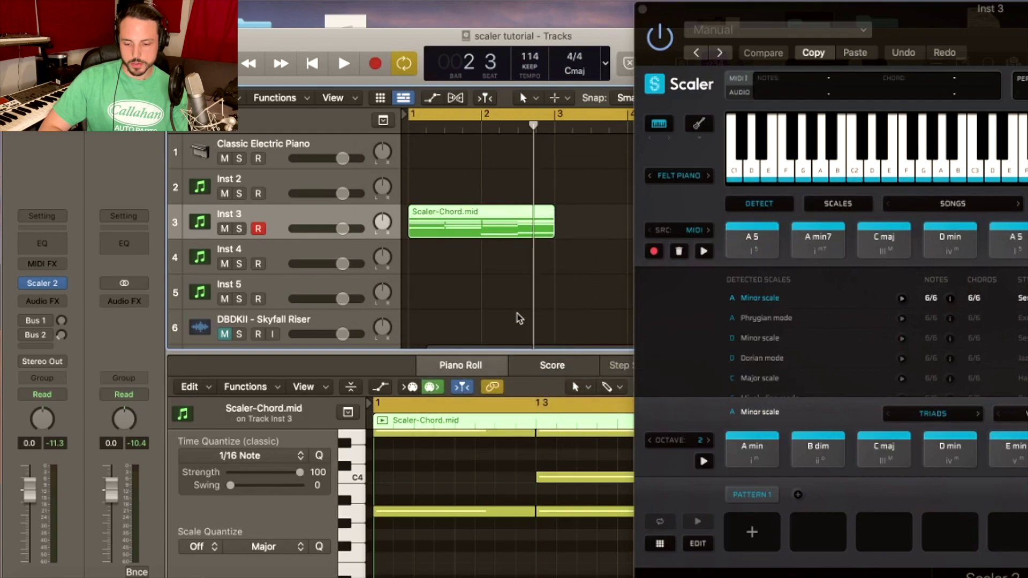
click(492, 266)
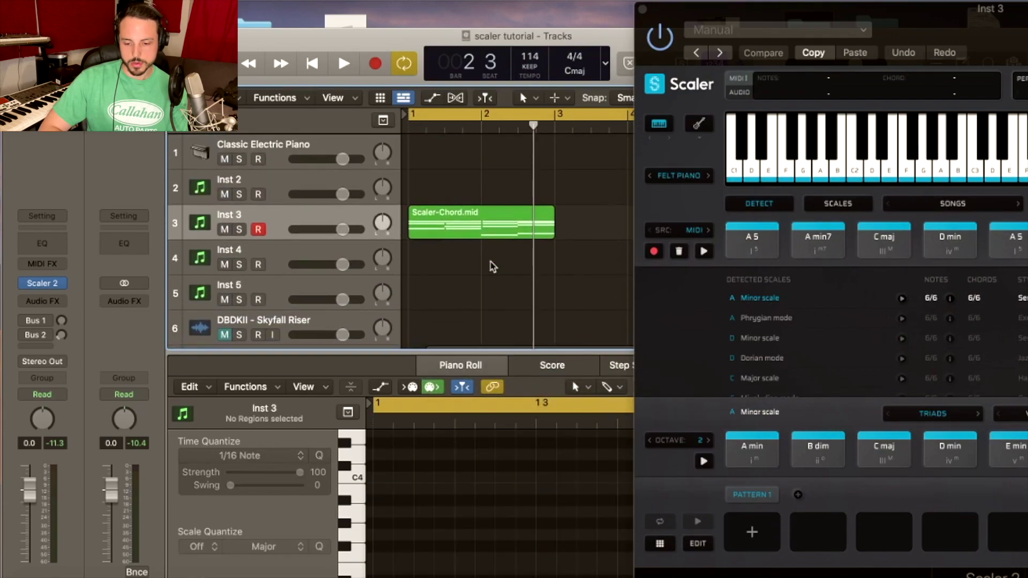
Play the joined region briefly and nudge the A min7 chord's notes slightly off the grid in the piano roll.
key(space)
click(477, 220)
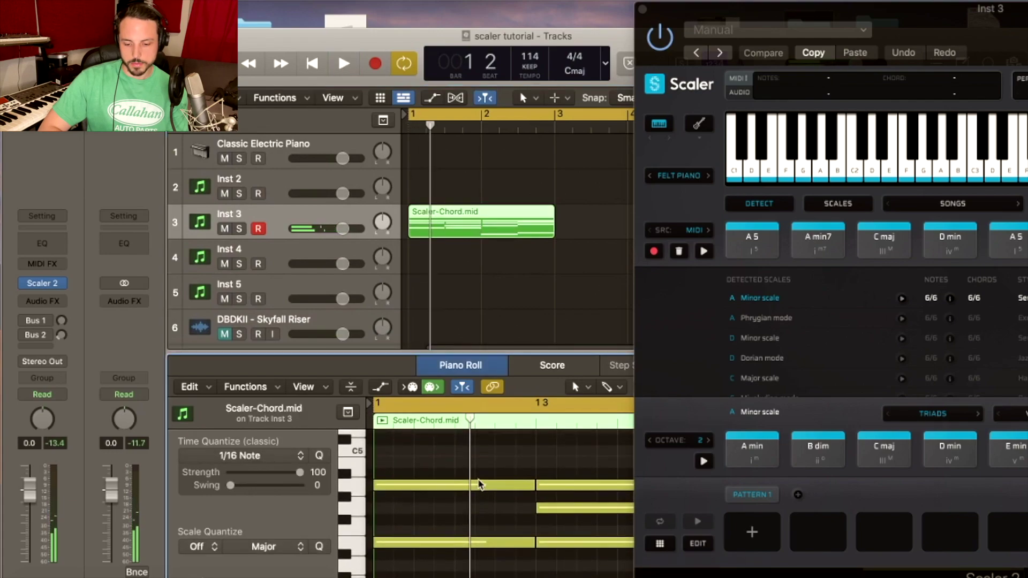
drag(420, 445, 556, 508)
click(546, 543)
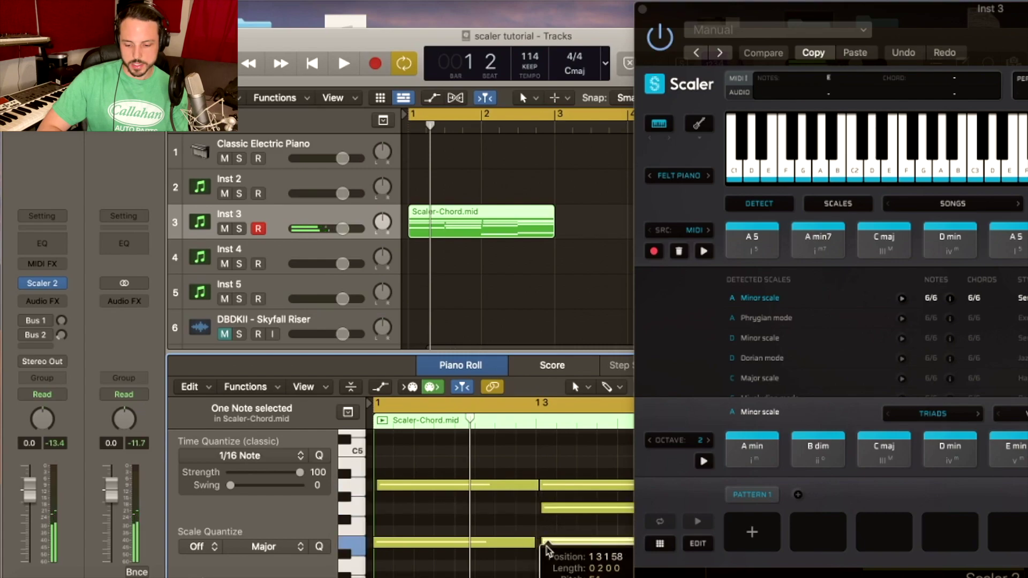
drag(547, 548, 549, 551)
drag(547, 508, 515, 515)
Adjust the timing of the C maj chord's upper notes at bar 2 so they are staggered slightly.
scroll(551, 507, right, 5)
scroll(528, 527, up, 3)
click(498, 466)
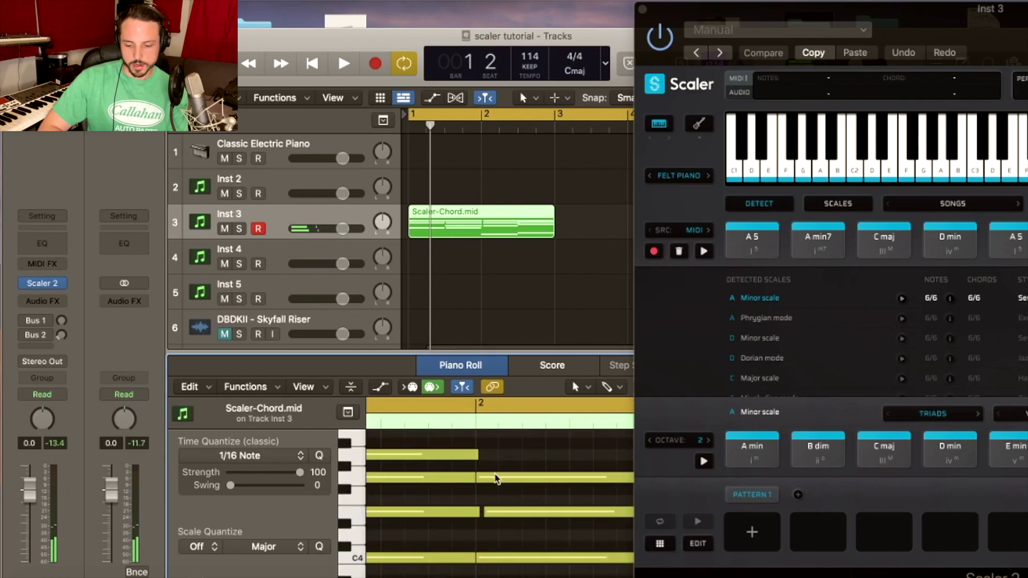
click(496, 478)
scroll(500, 479, right, 5)
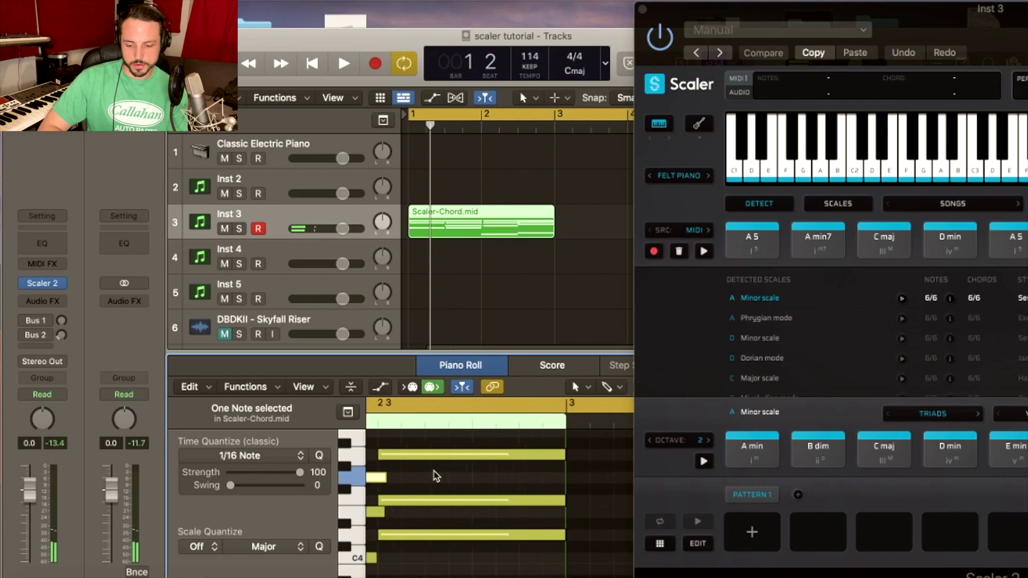
Nudge the D min chord's A4 and F4 notes slightly later than its lowest note.
scroll(434, 471, left, 2)
drag(457, 458, 464, 459)
click(449, 504)
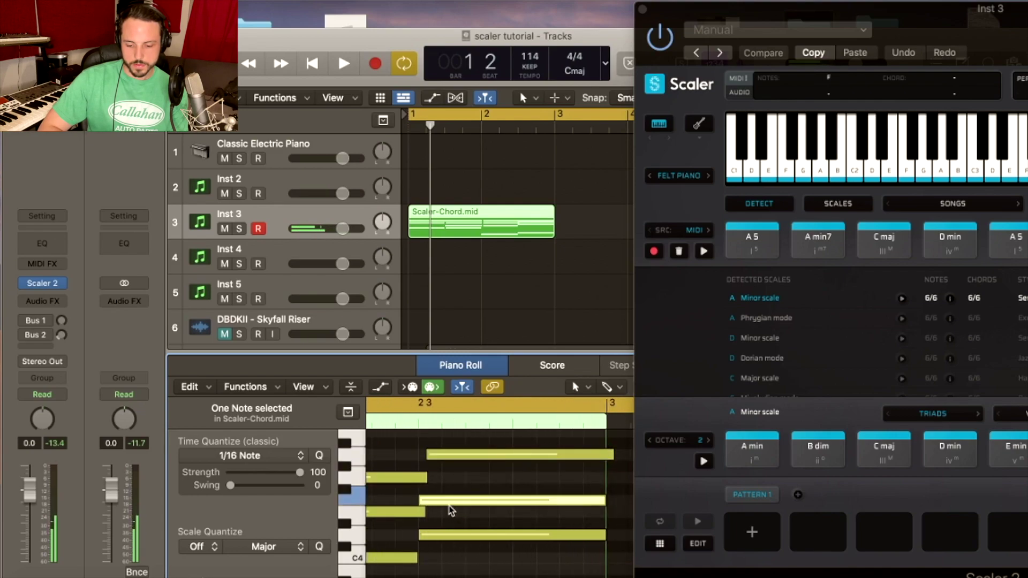
drag(448, 506, 456, 506)
scroll(457, 506, left, 6)
scroll(456, 506, down, 3)
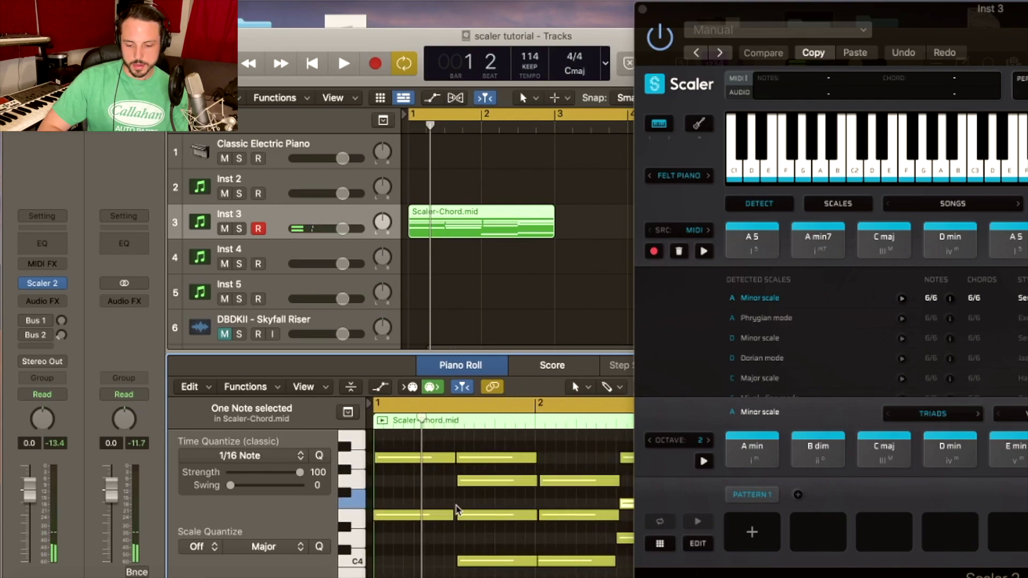
Nudge the first chord's A4 and E4 notes slightly later and play back the staggered progression.
click(387, 458)
scroll(386, 461, up, 4)
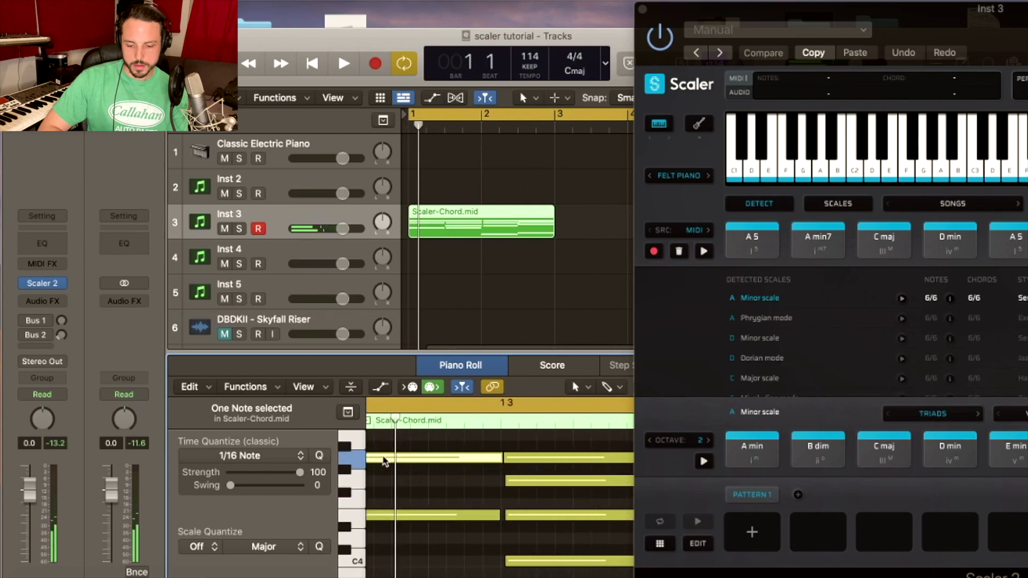
drag(385, 461, 426, 459)
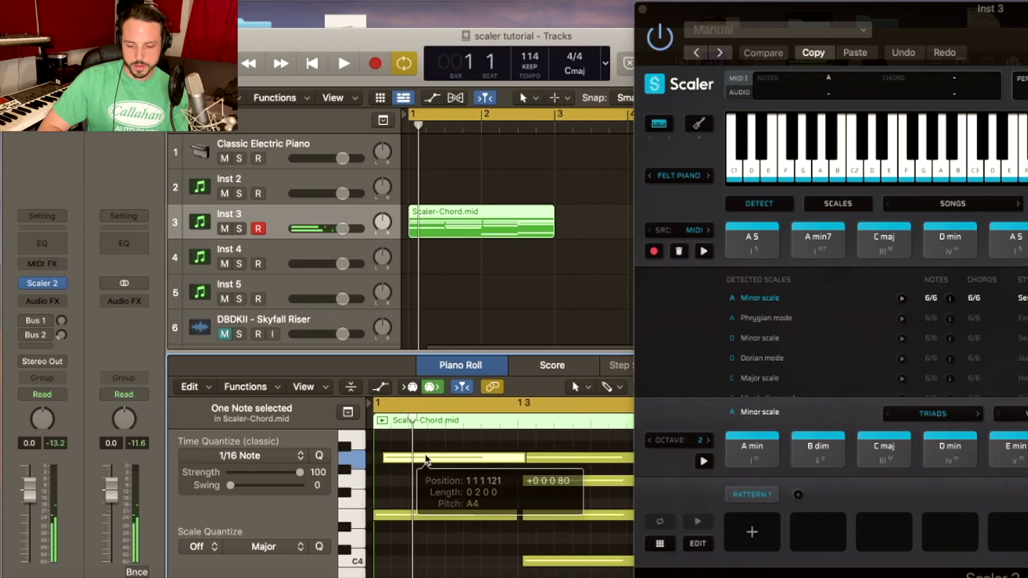
drag(401, 518, 408, 519)
key(space)
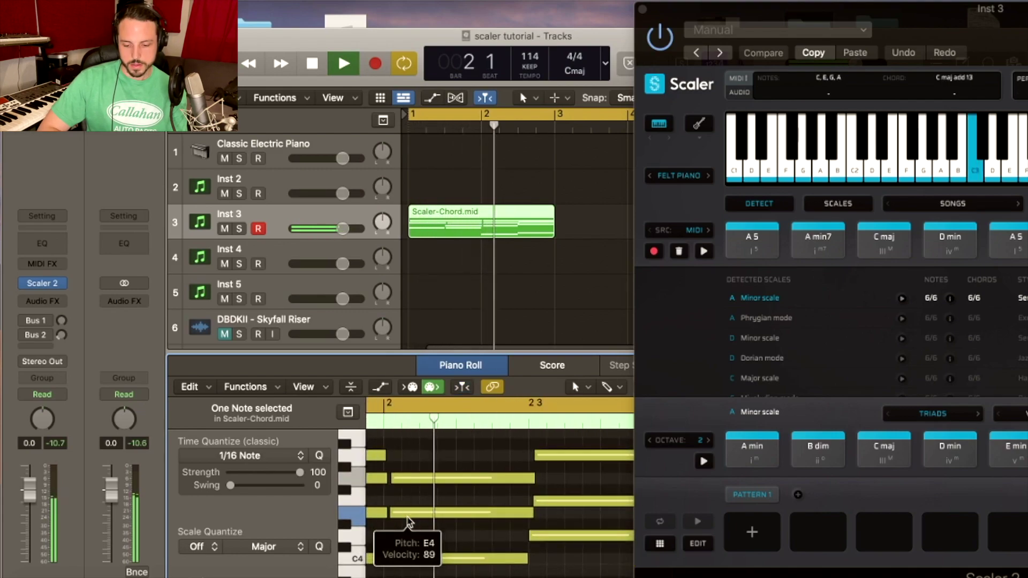
key(space)
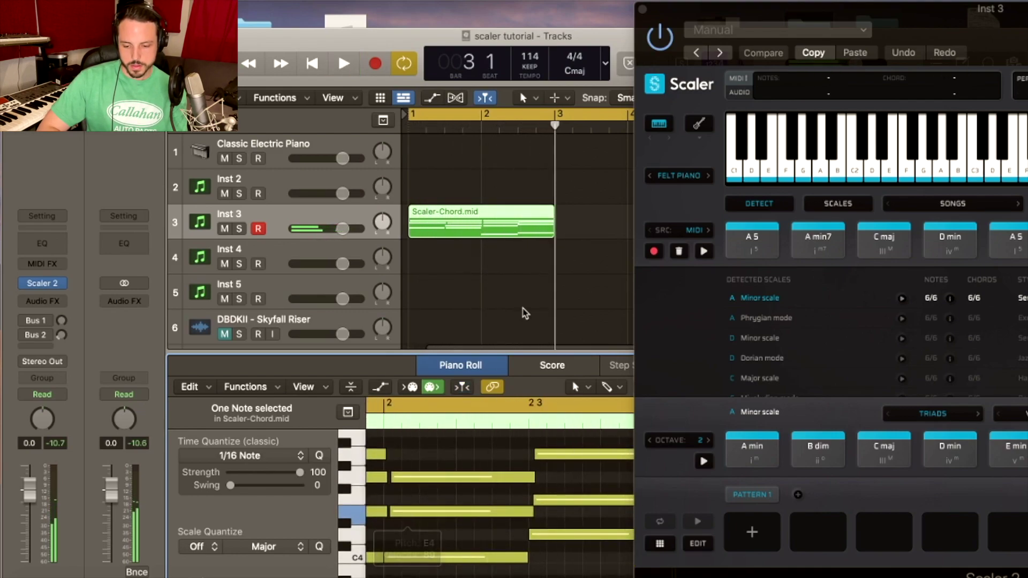
Split the A min7 chord's A4 and G4 into shorter notes, and shorten the first chord's A4 with a short G4 added after it.
scroll(521, 557, left, 4)
scroll(520, 557, down, 3)
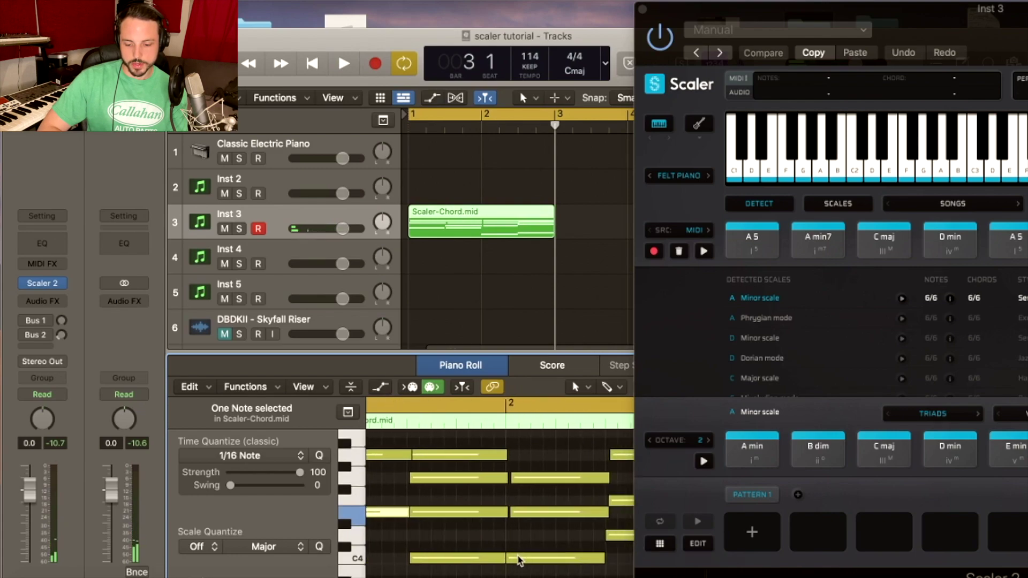
click(463, 513)
scroll(463, 513, left, 2)
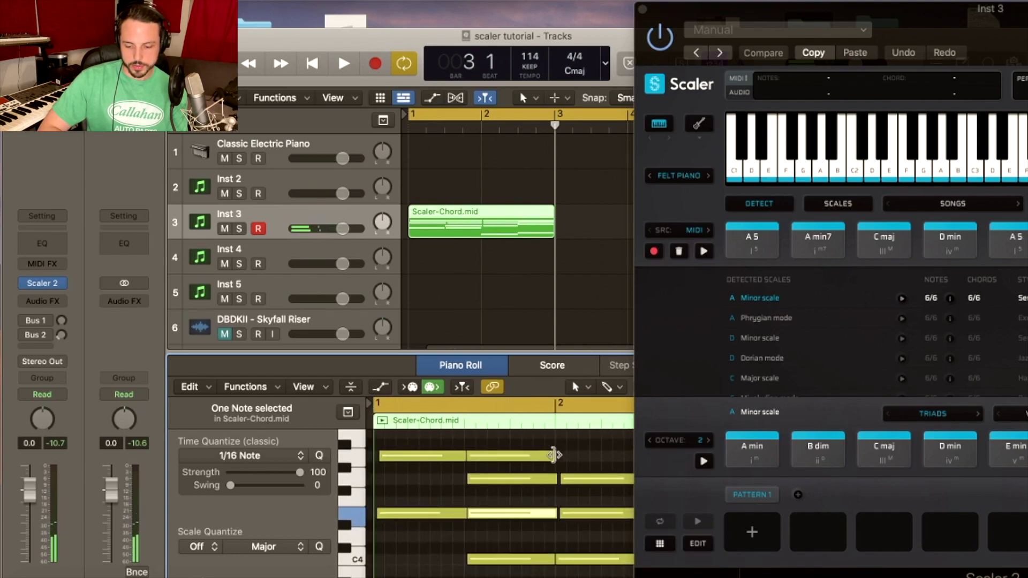
drag(553, 455, 547, 485)
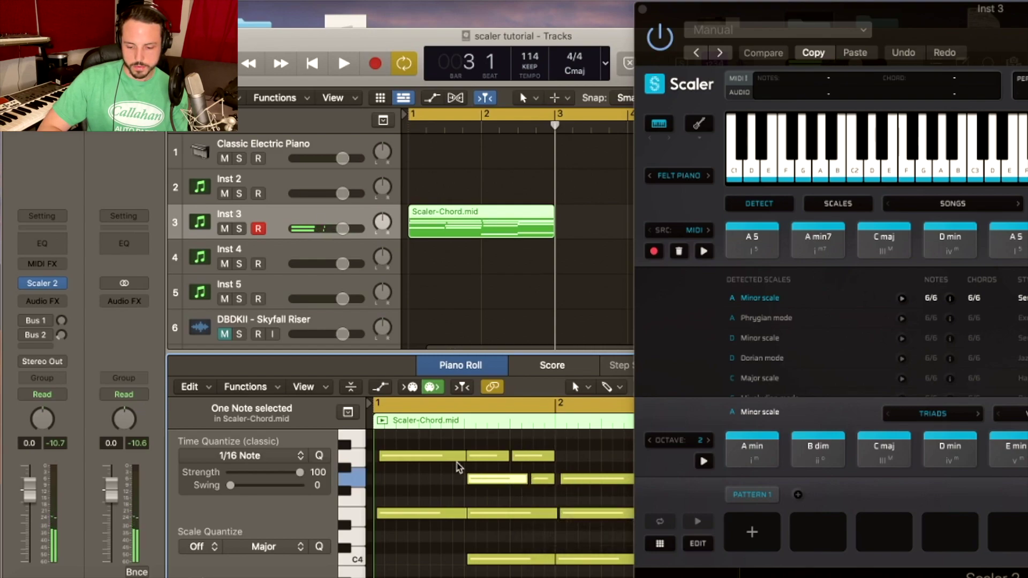
drag(463, 456, 462, 482)
key(space)
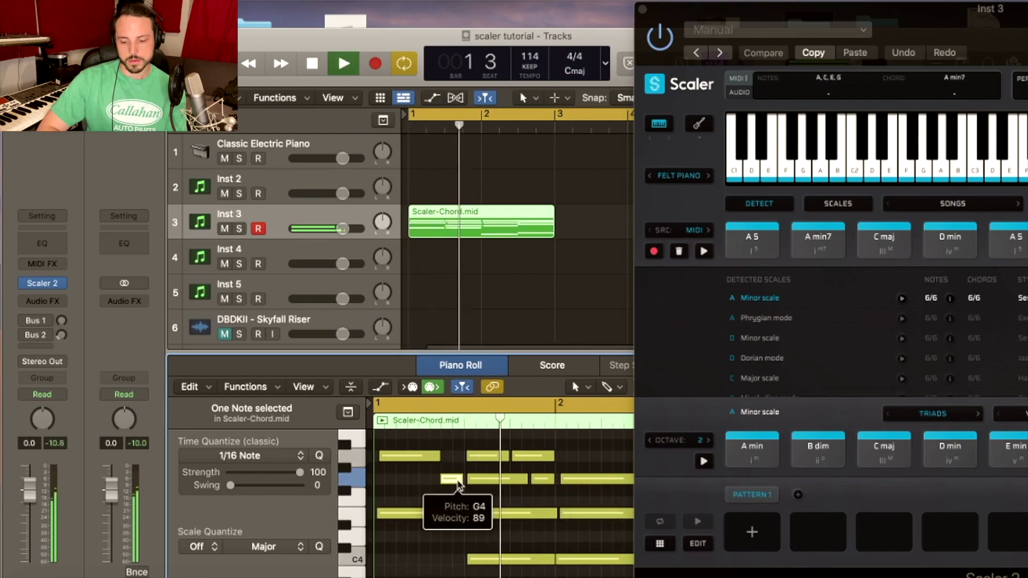
Shorten the D min chord's A4 and F4 notes, add short repeats of both before bar 3, and play the result.
scroll(457, 484, right, 4)
scroll(458, 485, down, 2)
scroll(508, 481, right, 2)
scroll(509, 482, up, 3)
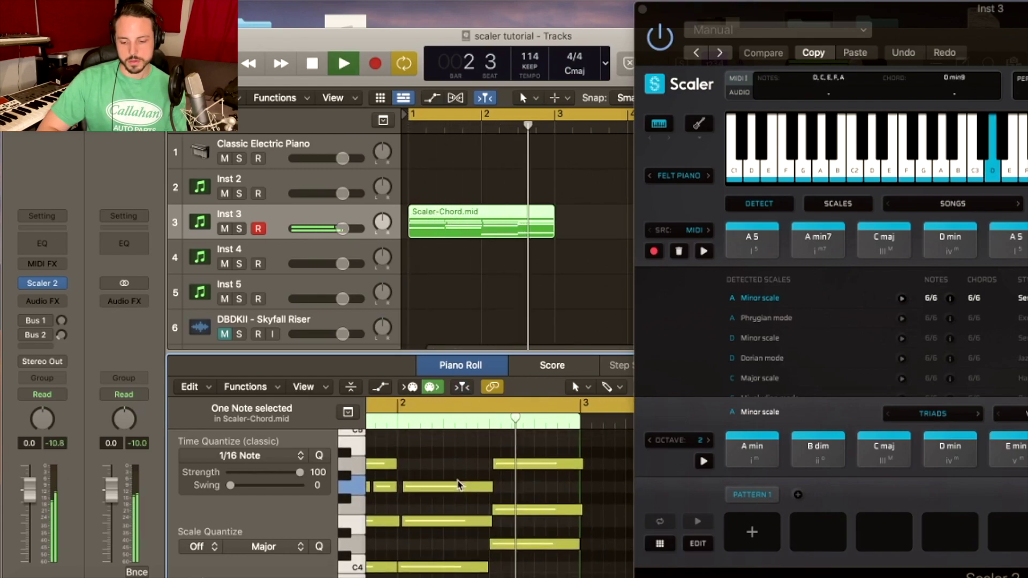
key(space)
drag(580, 470, 532, 470)
drag(575, 515, 538, 515)
drag(517, 471, 571, 515)
key(space)
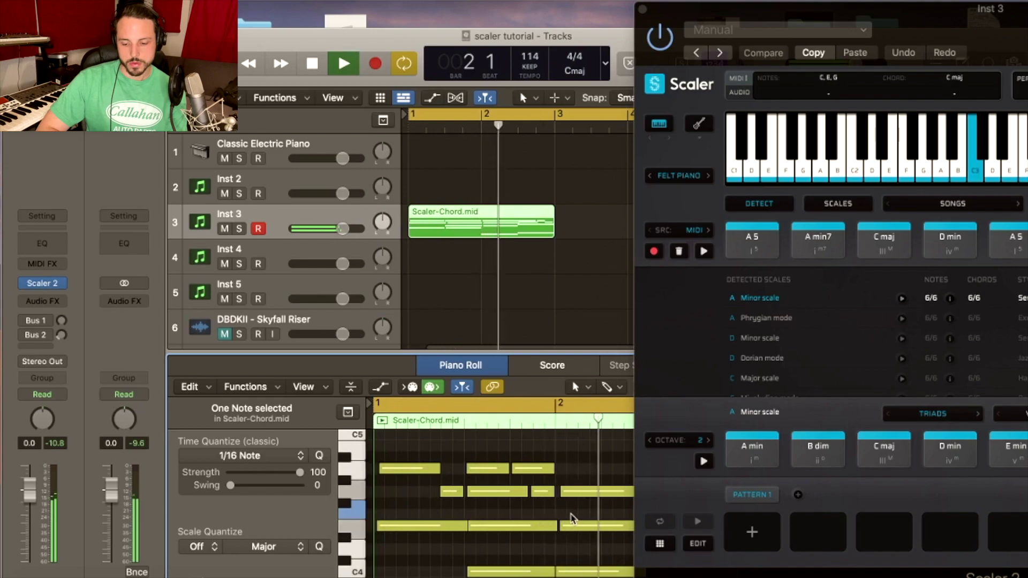
Copy the edited chord region to bar 3 on Inst 3 and hide the Scaler window.
key(super+Left)
key(super+Left)
key(super+Left)
drag(471, 225, 618, 227)
key(v)
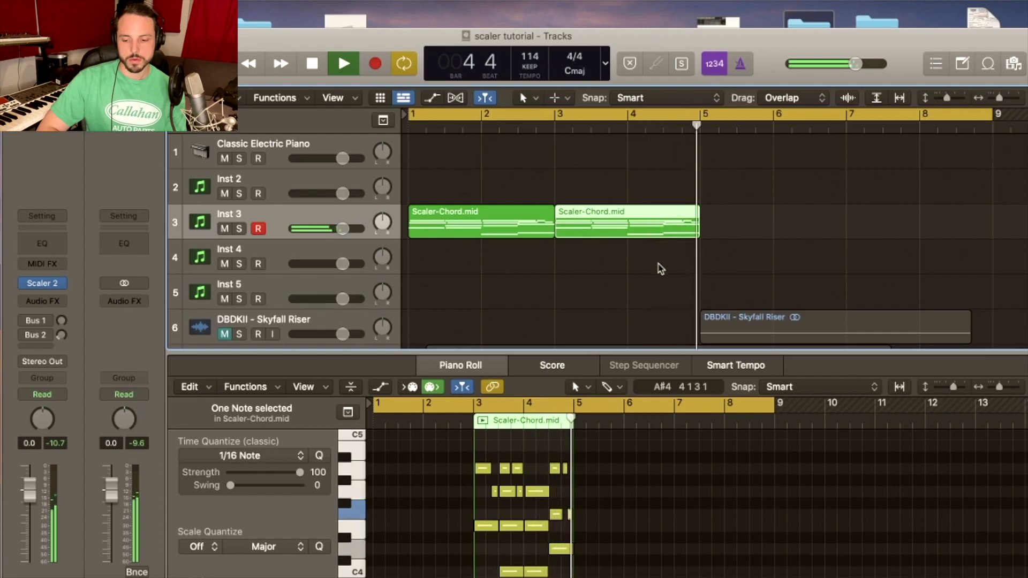
key(space)
Duplicate Inst 3 with both chord regions onto a new track, panning the original to -64 and the duplicate to +63.
drag(712, 254, 443, 260)
key(super+d)
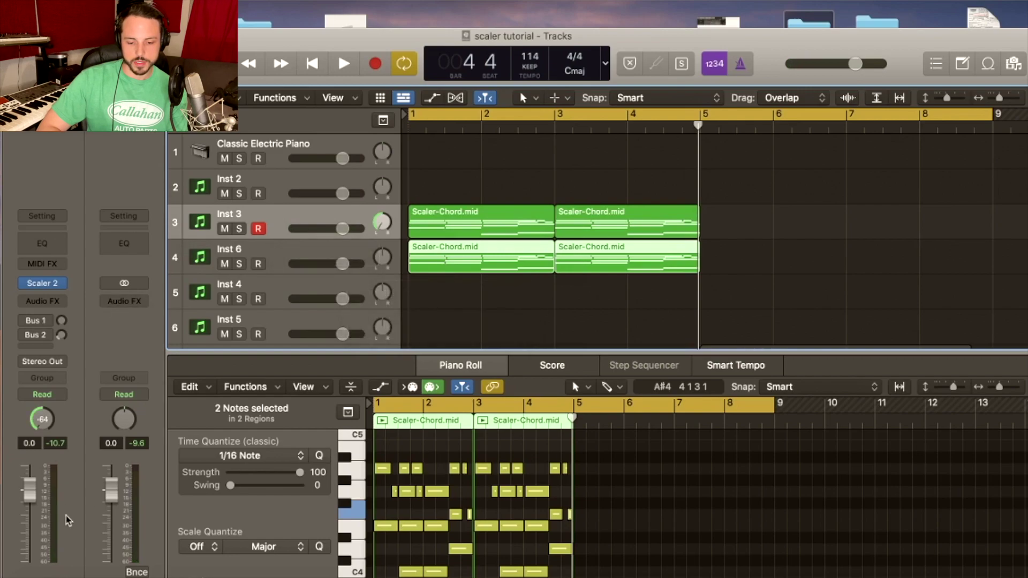
click(199, 259)
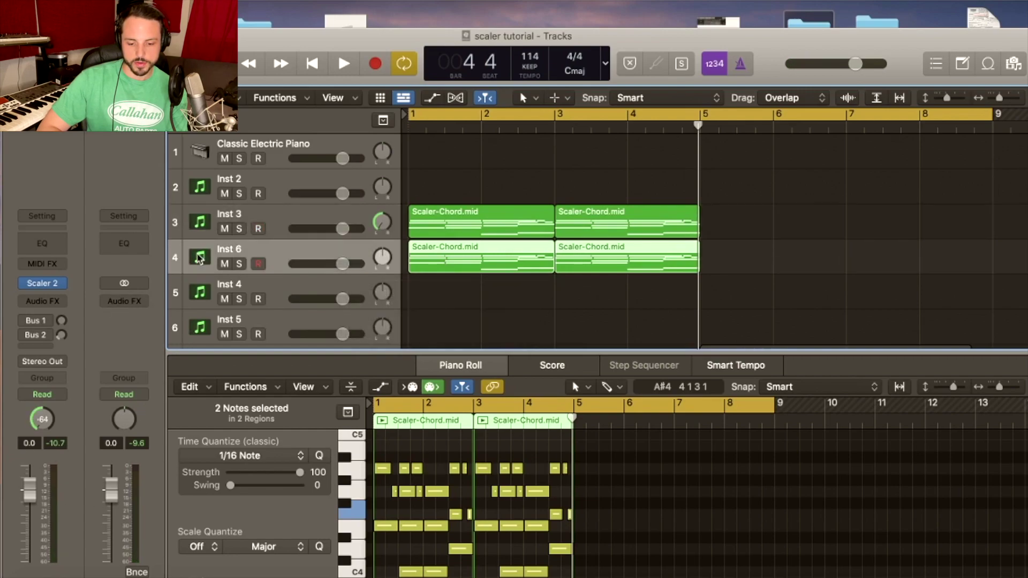
Add a Channel EQ to the duplicated track Inst 6 with a low cut at 161 Hz.
click(64, 240)
click(378, 255)
drag(380, 397, 541, 399)
Insert the SilverVerb reverb after the Channel EQ on Inst 6.
click(39, 306)
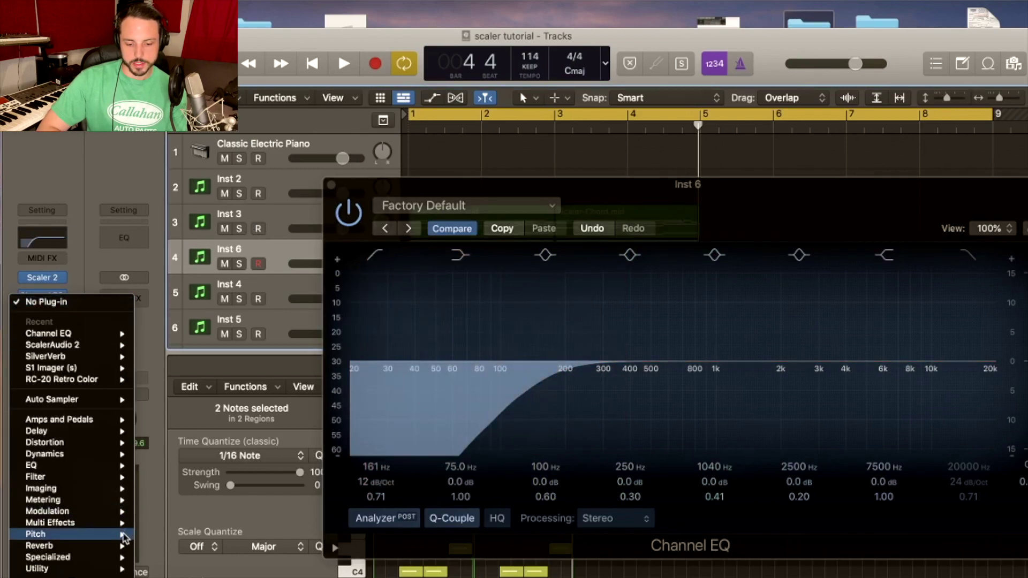
mouse_move(81, 545)
click(185, 568)
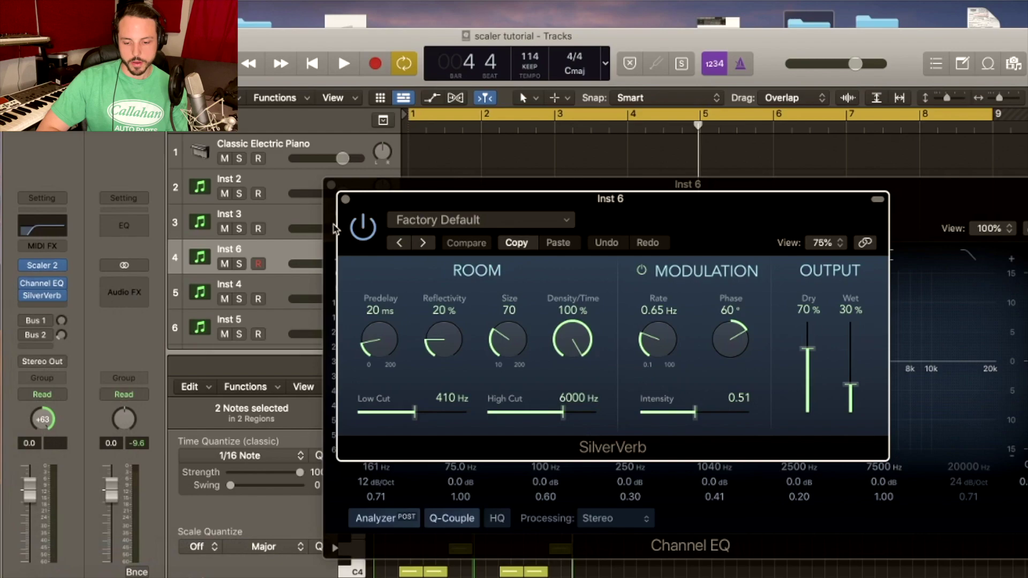
Close SilverVerb and raise the Inst 6 Channel EQ low cut to 364 Hz during playback.
key(space)
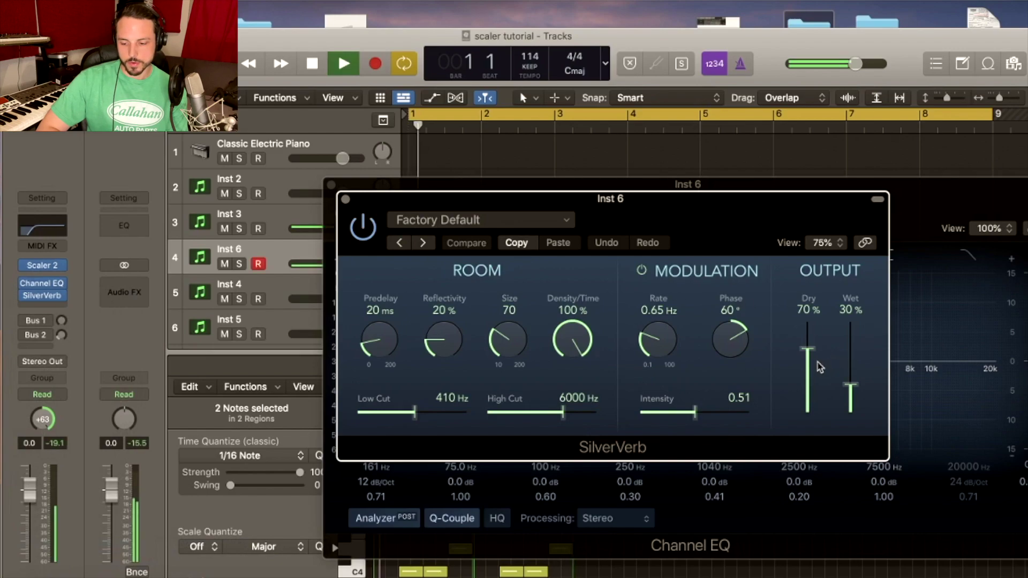
click(346, 199)
drag(517, 368, 642, 407)
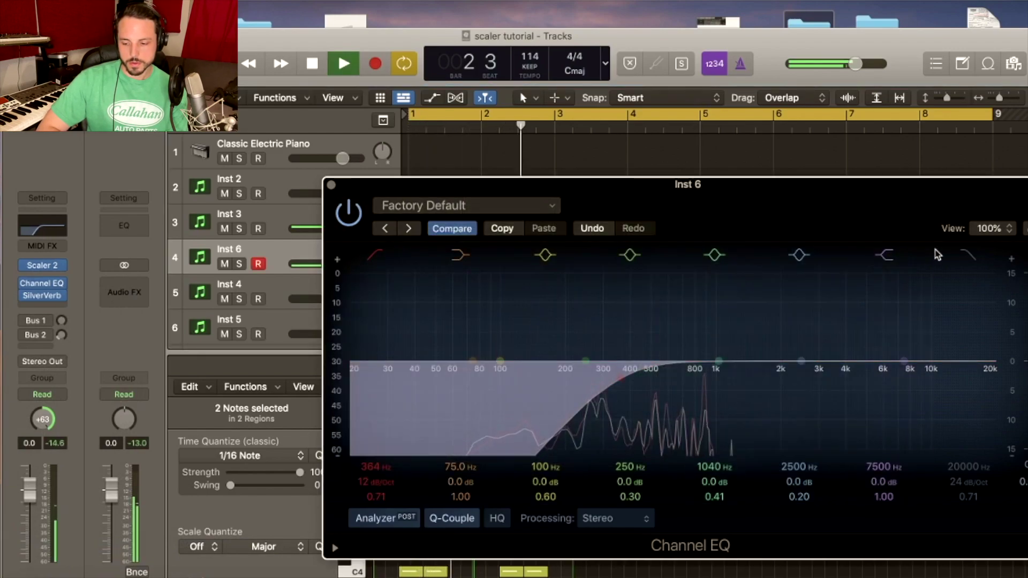
Shape the Inst 6 Channel EQ with a 6100 Hz high cut, a 196 Hz low cut and a -2.3 dB dip at 1010 Hz.
drag(964, 391, 836, 389)
drag(636, 389, 577, 388)
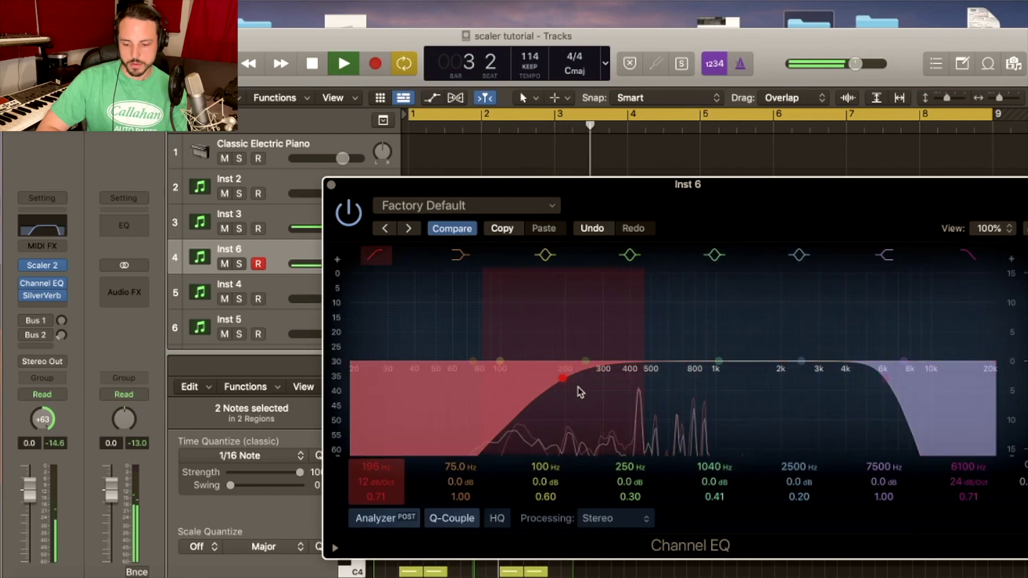
drag(708, 389, 705, 401)
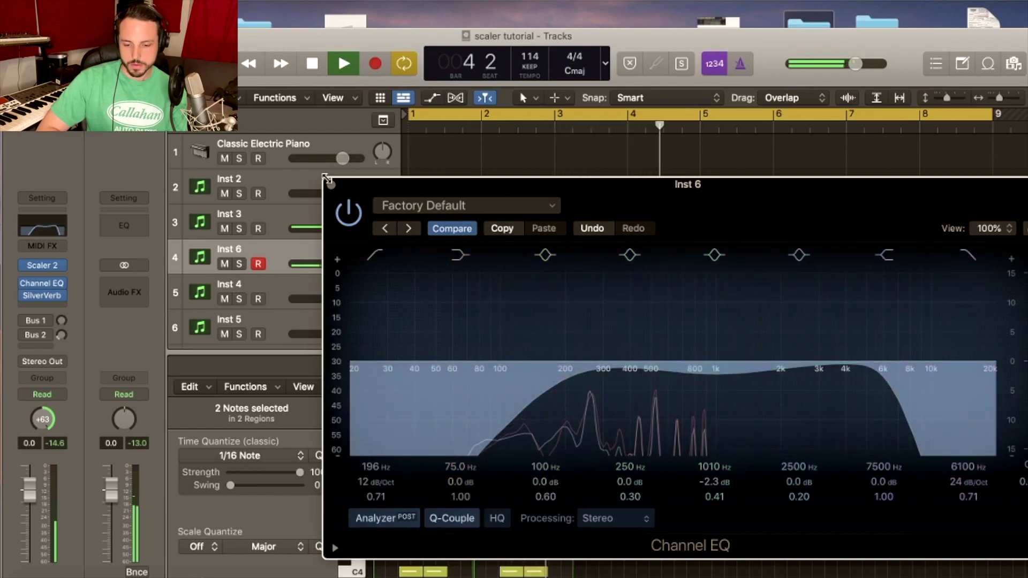
click(331, 184)
key(space)
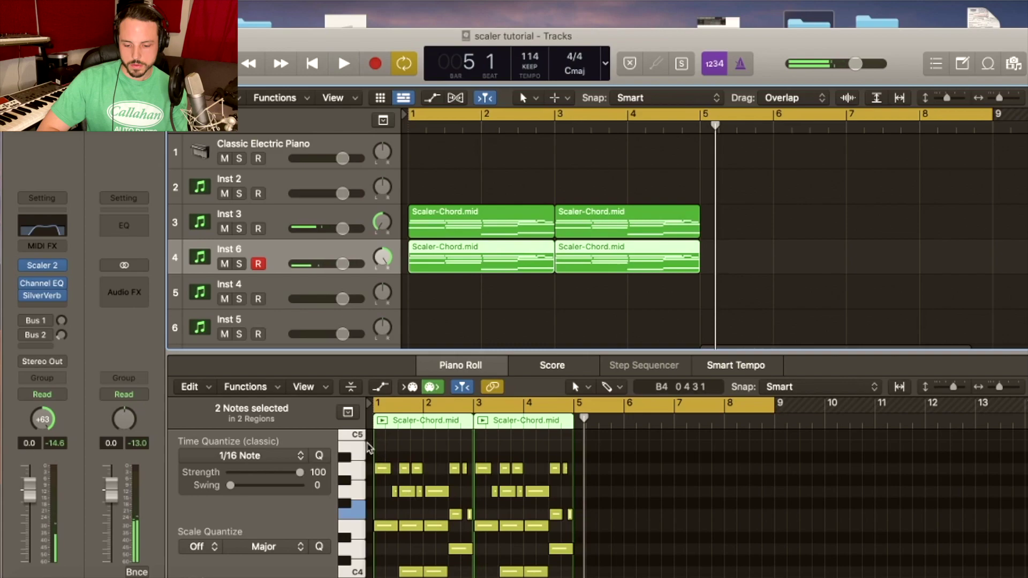
Nudge all the notes of both Inst 6 chord regions slightly later in time and play the result.
drag(381, 446, 556, 572)
key(z)
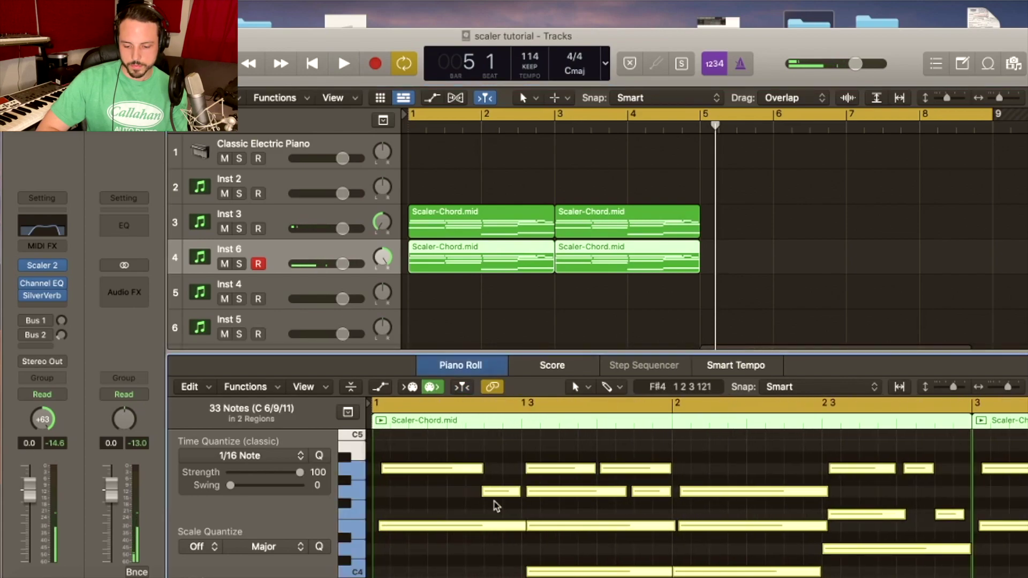
drag(471, 526, 475, 528)
key(space)
Delete the short G4 note before beat 3 and the second A4 note after beat 3 in bar 1 of Inst 6.
click(503, 491)
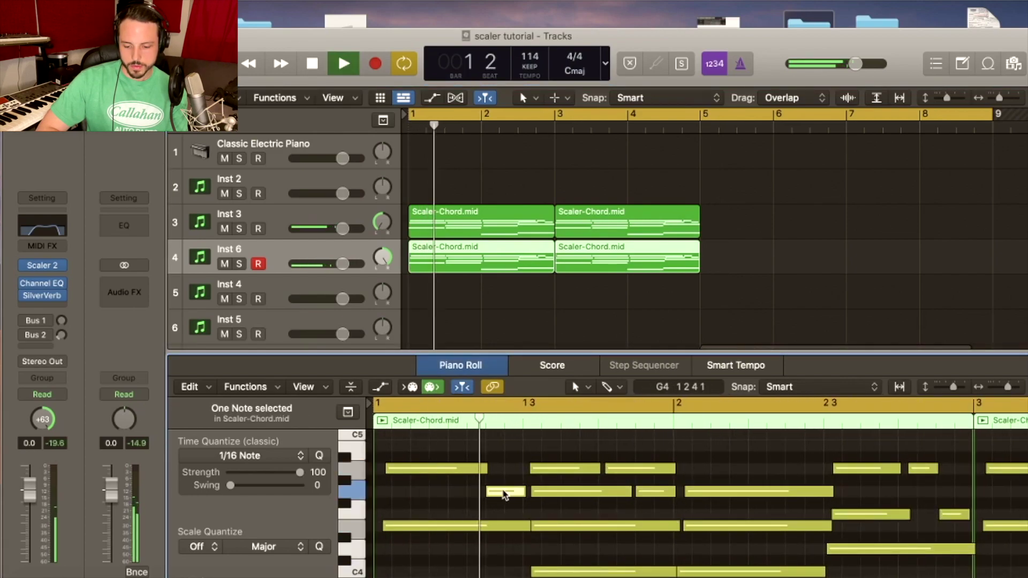
key(BackSpace)
key(space)
key(space)
click(634, 470)
key(Delete)
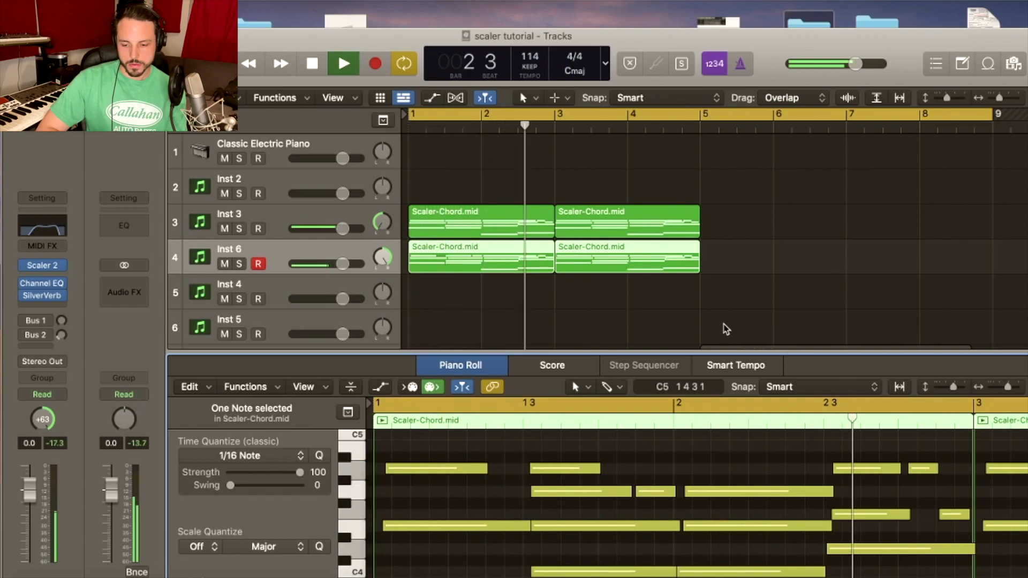
Close the Piano Roll editor to show all the tracks and stop playback.
scroll(725, 328, down, 4)
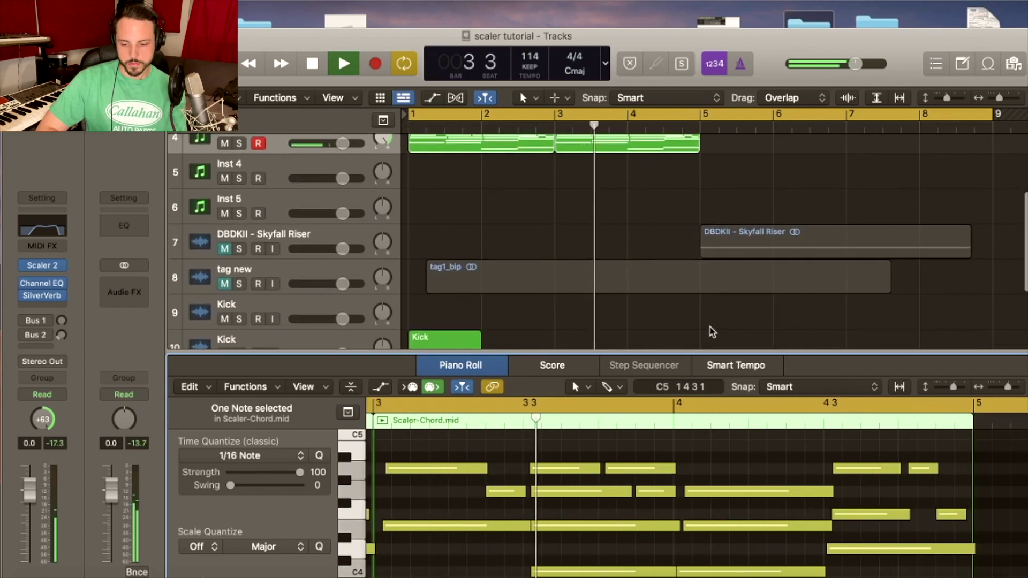
key(e)
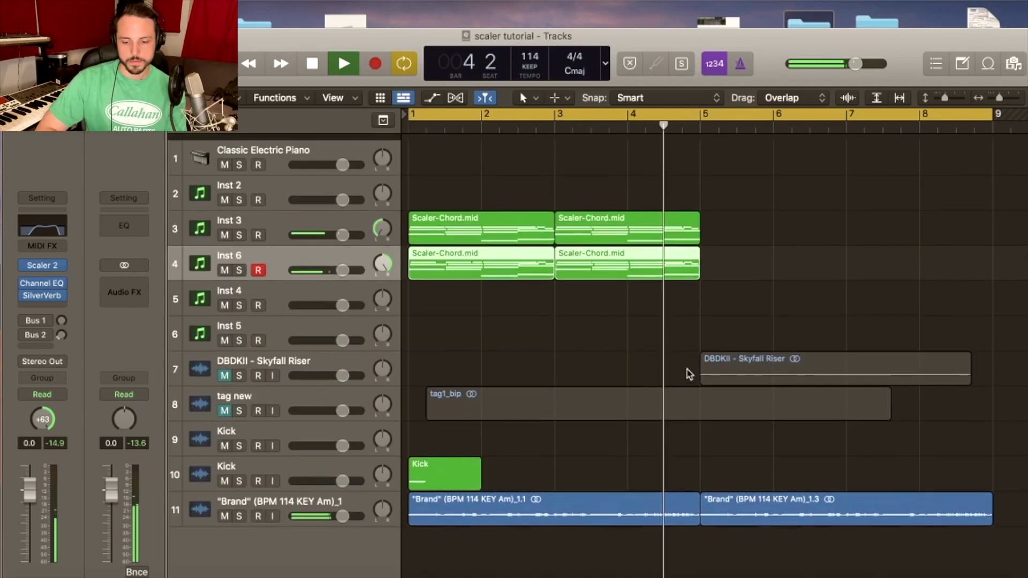
key(space)
Open Scaler 2 on the Inst 3 track, browse its list of instrument sounds and bring the whole plug-in window into view.
click(283, 219)
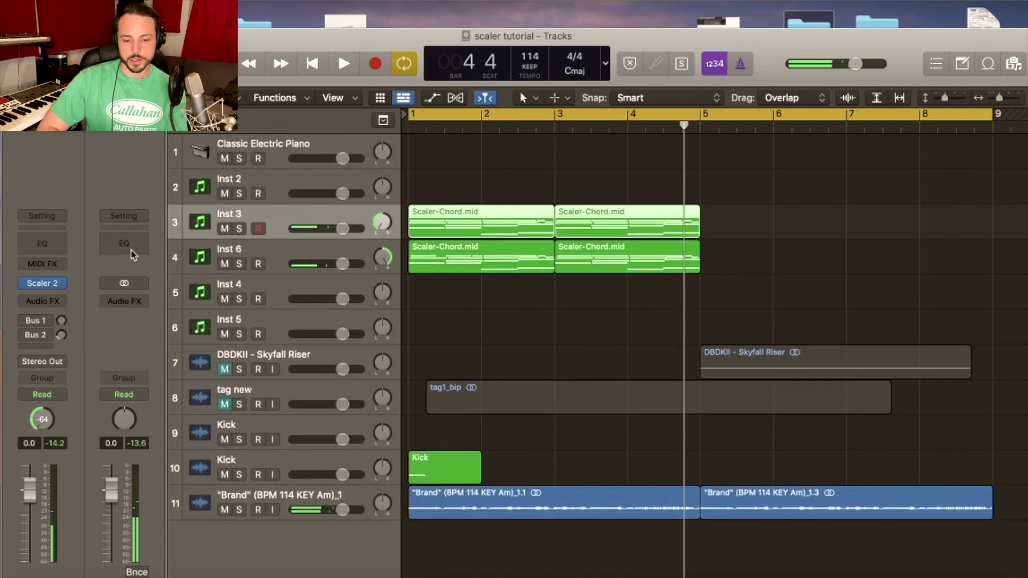
click(44, 288)
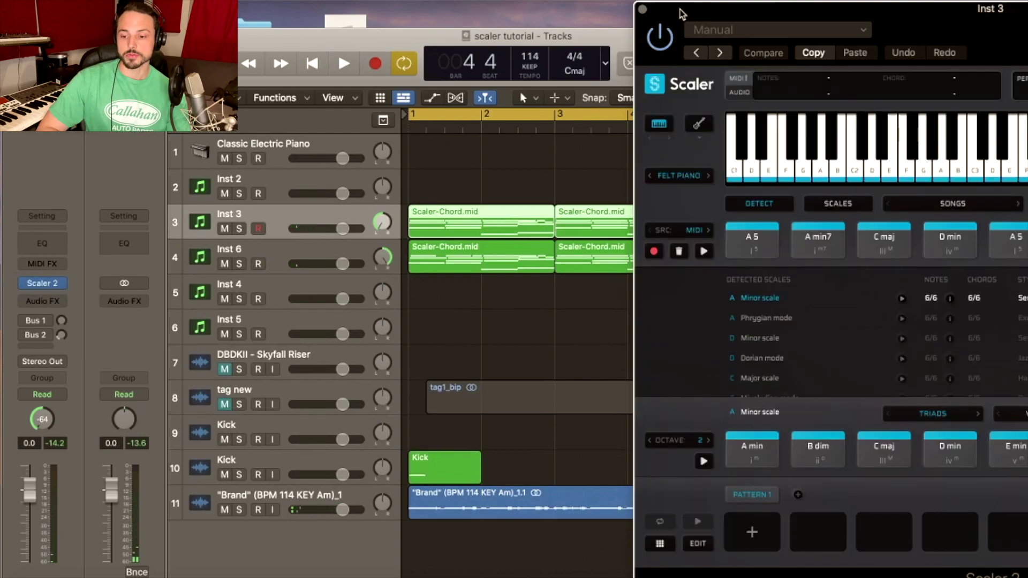
click(680, 175)
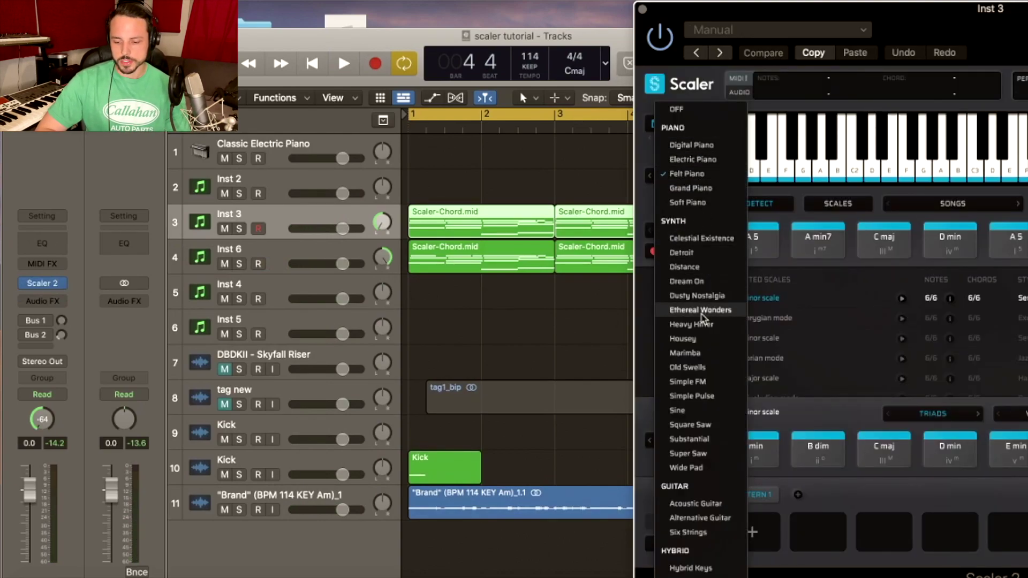
scroll(702, 318, down, 3)
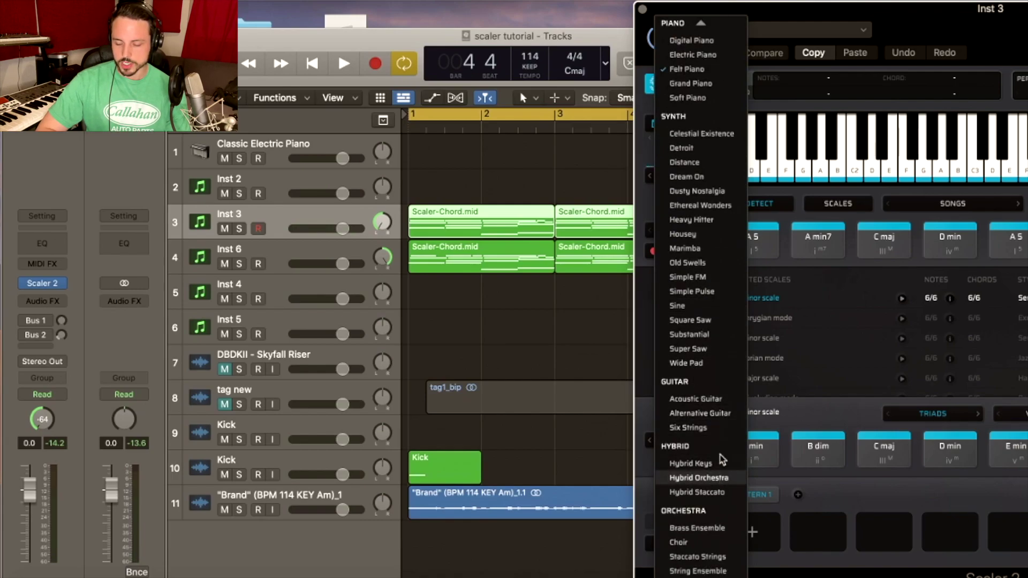
drag(886, 23, 490, 24)
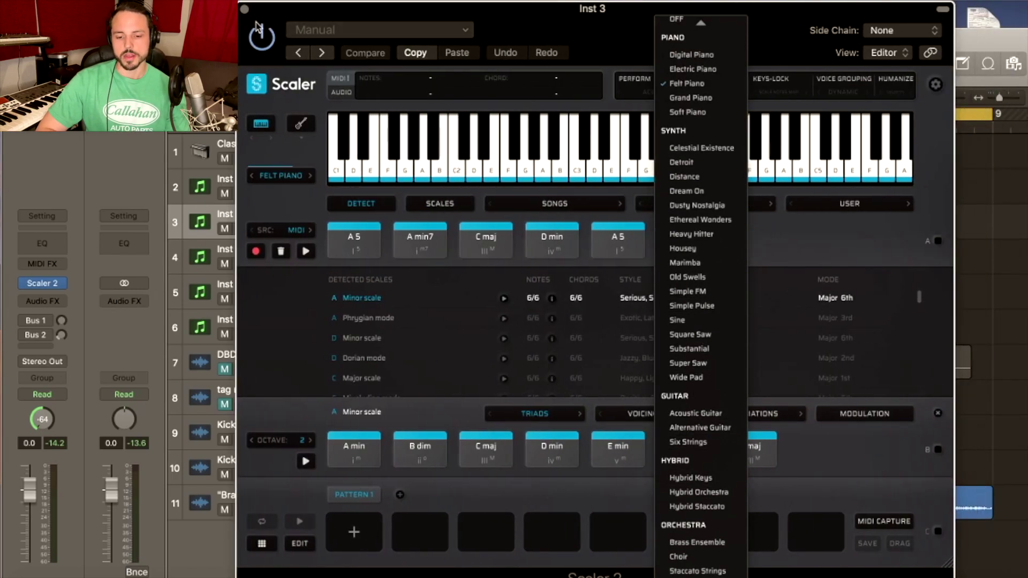